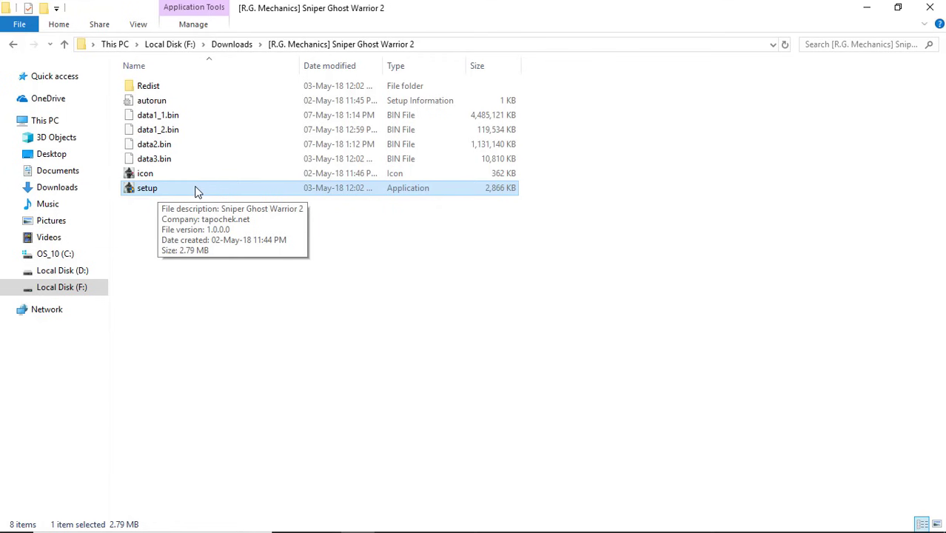
Step: Launch the Sniper Ghost Warrior 2 setup file and proceed past the installer's welcome page
{"action": "right_click", "coordinate": [281, 192]}
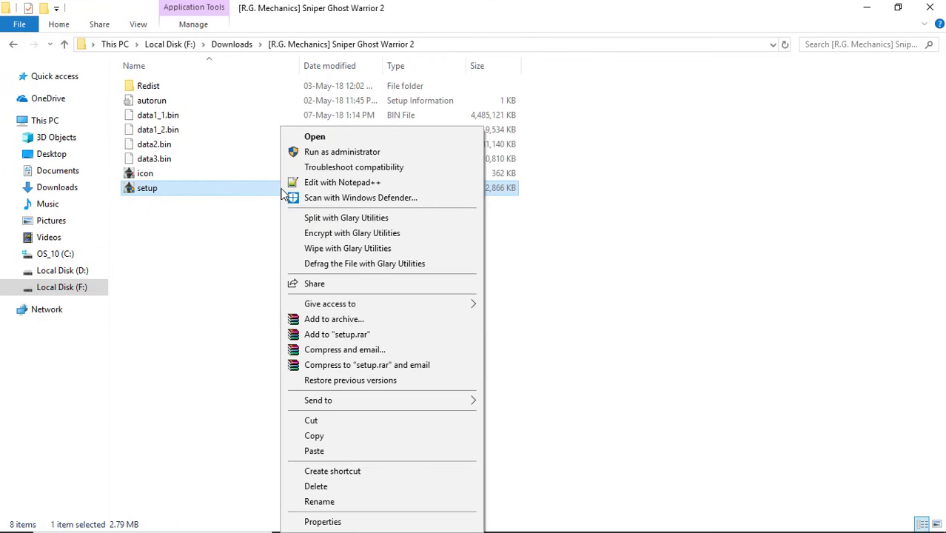
{"action": "left_click", "coordinate": [310, 137]}
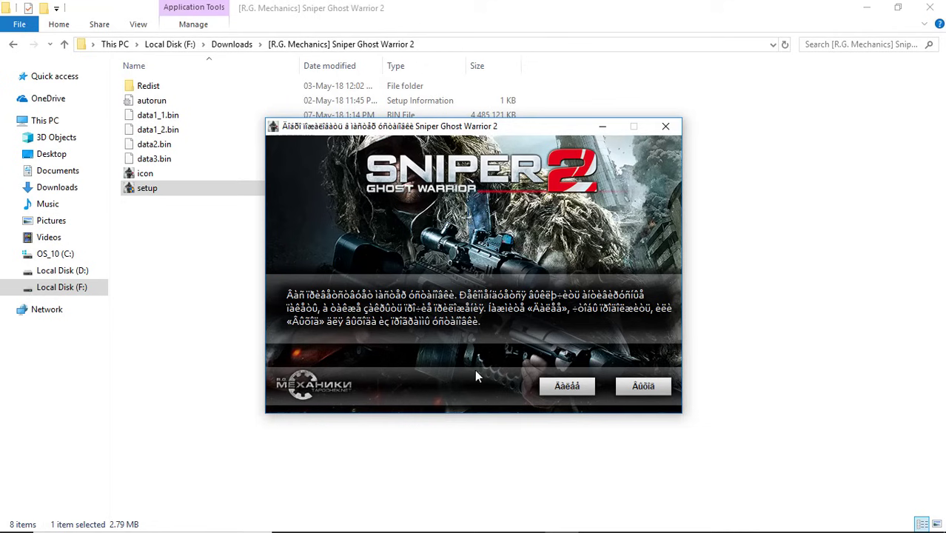
{"action": "left_click", "coordinate": [561, 390]}
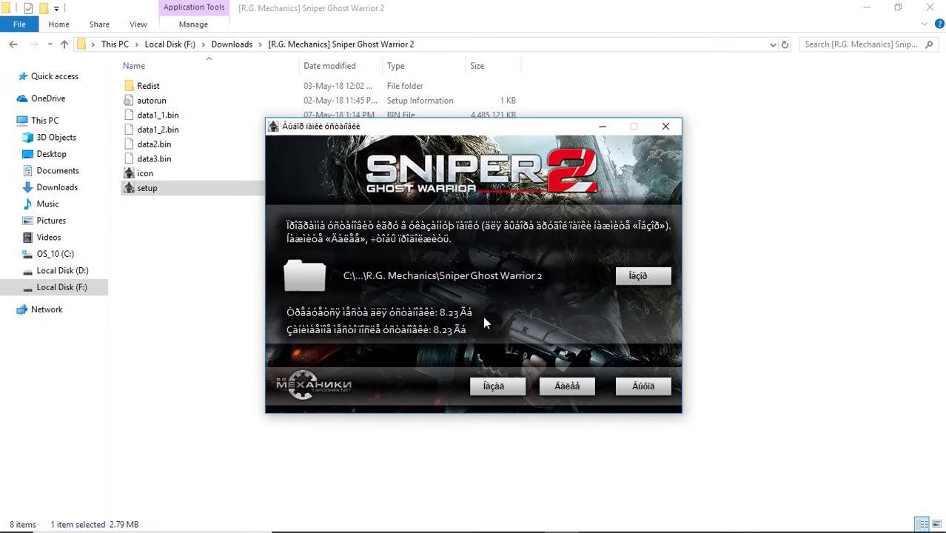
Step: Set the installation folder to F:\Games\Installed Games\Sniper Ghost Warrior 2
{"action": "left_click", "coordinate": [635, 281]}
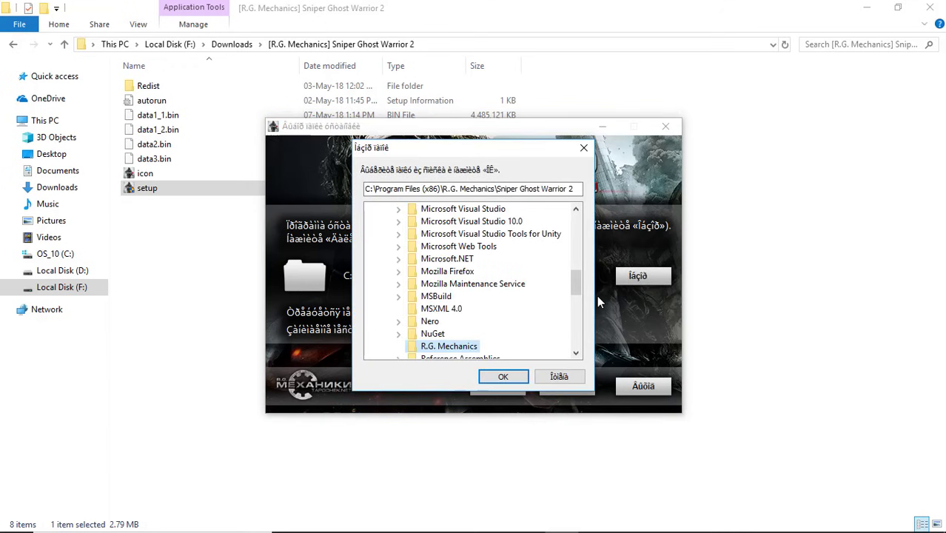
{"action": "left_click_drag", "start_coordinate": [579, 298], "coordinate": [574, 340]}
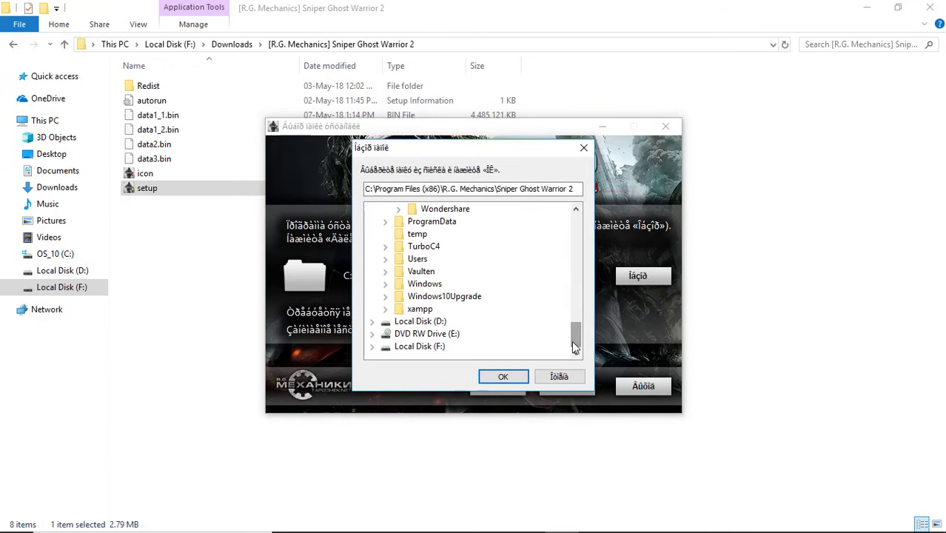
{"action": "left_click", "coordinate": [372, 347]}
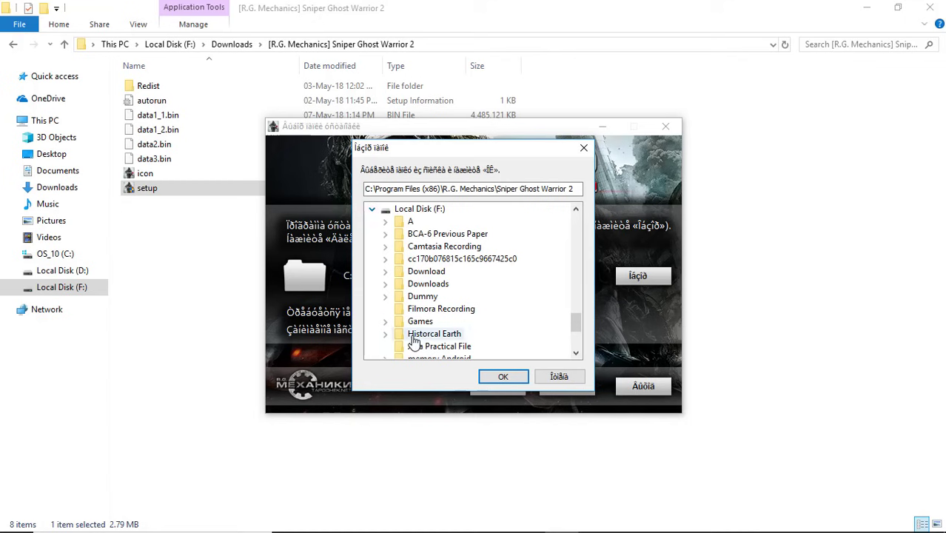
{"action": "left_click", "coordinate": [385, 350]}
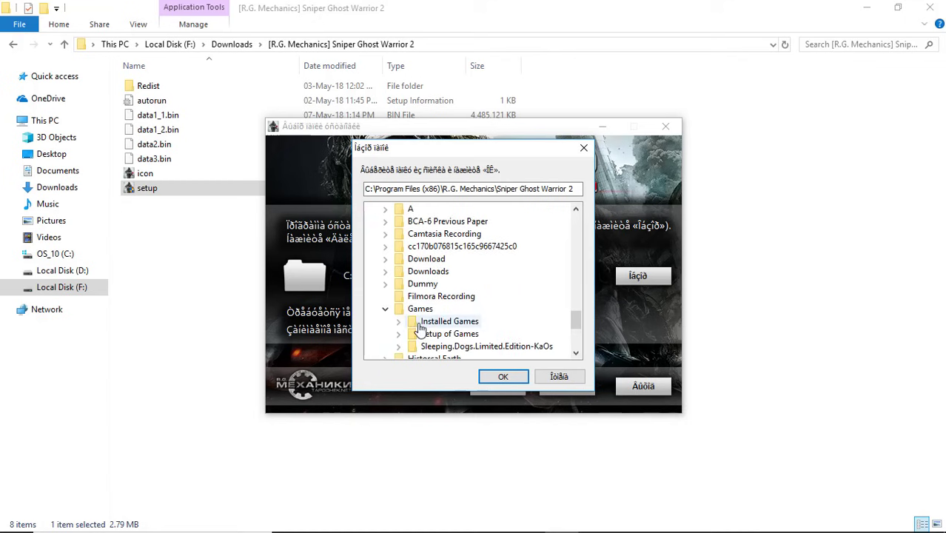
{"action": "left_click", "coordinate": [459, 321]}
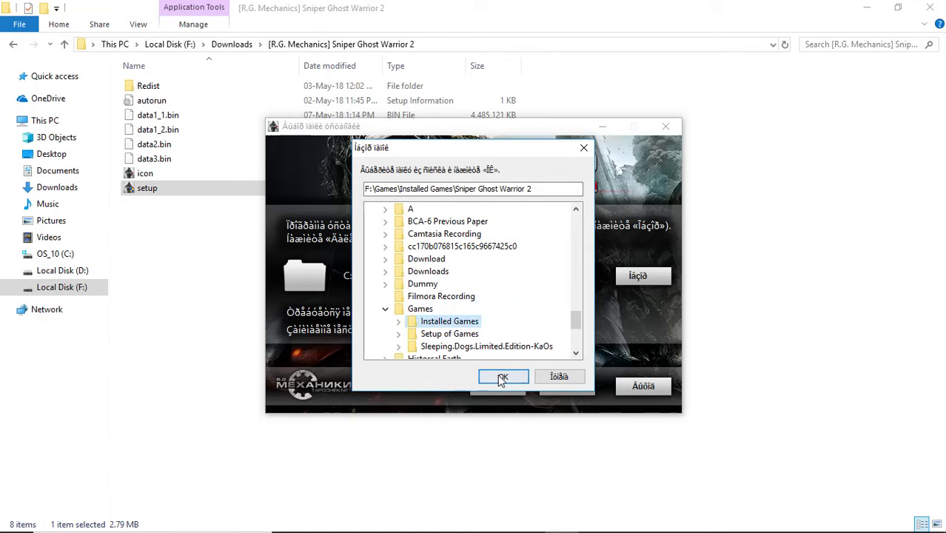
{"action": "left_click", "coordinate": [502, 376]}
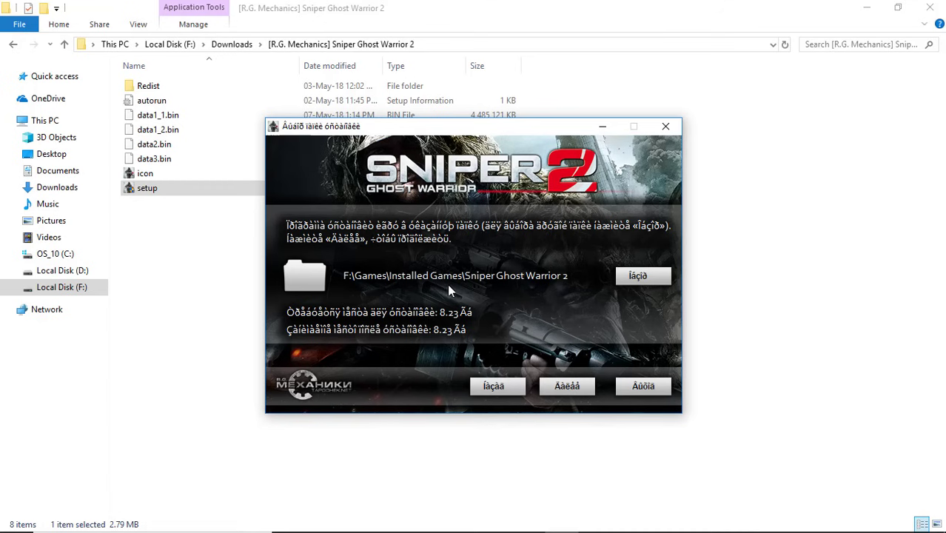
Step: Accept the installation folder and choose English as the interface and voice language for the game
{"action": "left_click", "coordinate": [560, 385]}
{"action": "left_click", "coordinate": [356, 299]}
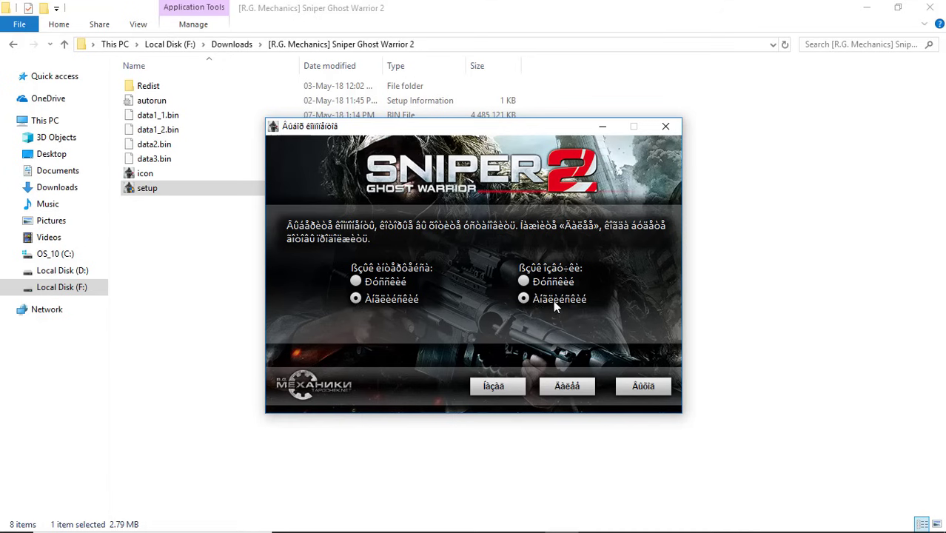
{"action": "left_click", "coordinate": [562, 384]}
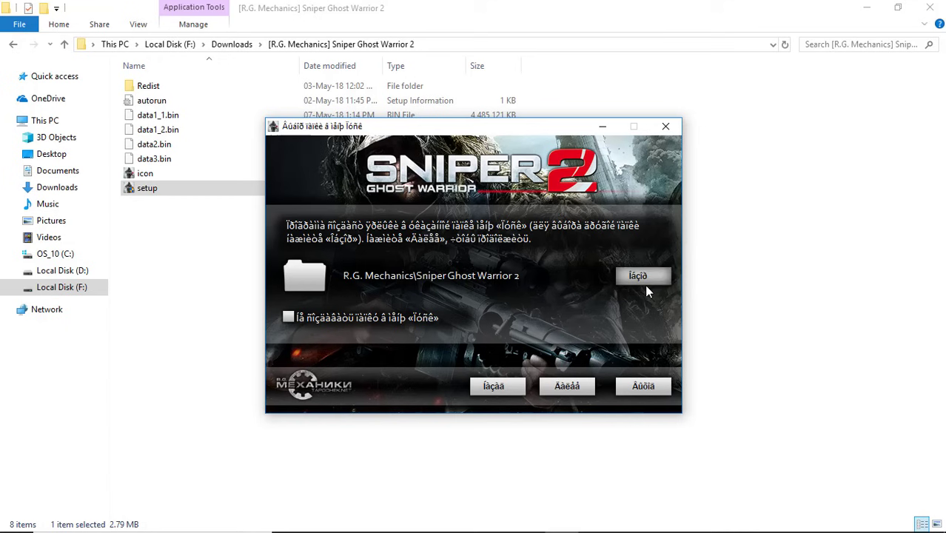
Step: Opt out of creating a Start menu folder and start the installation with DirectX and Microsoft Visual C++ Redist included
{"action": "left_click", "coordinate": [288, 317]}
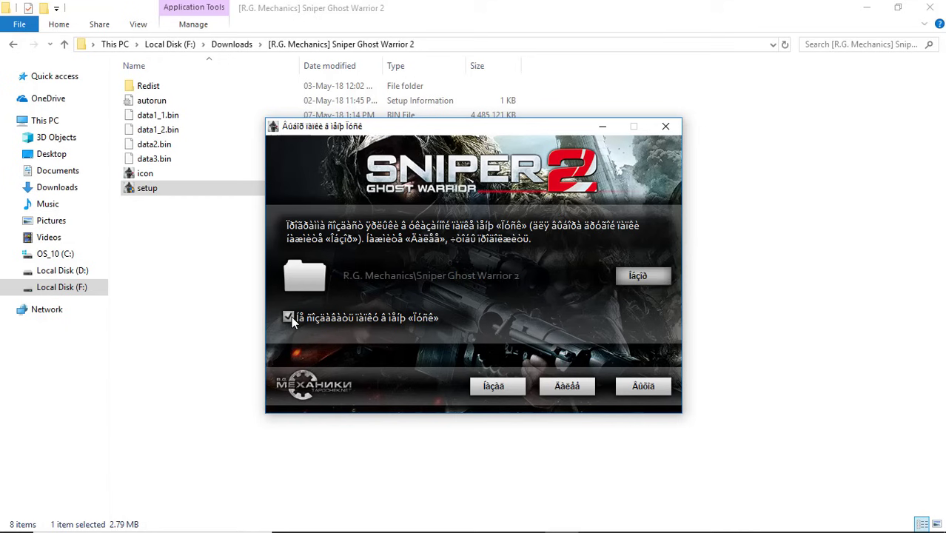
{"action": "left_click", "coordinate": [561, 385]}
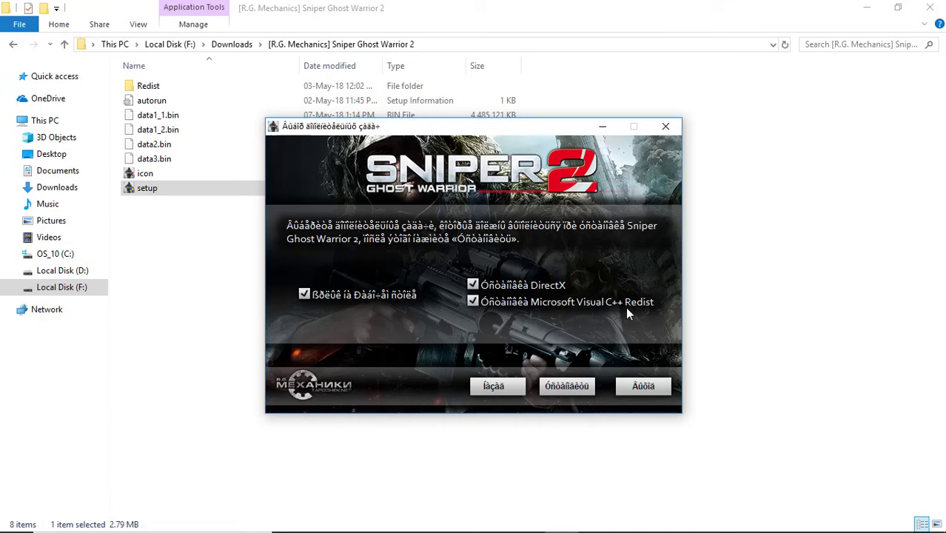
{"action": "left_click", "coordinate": [566, 386]}
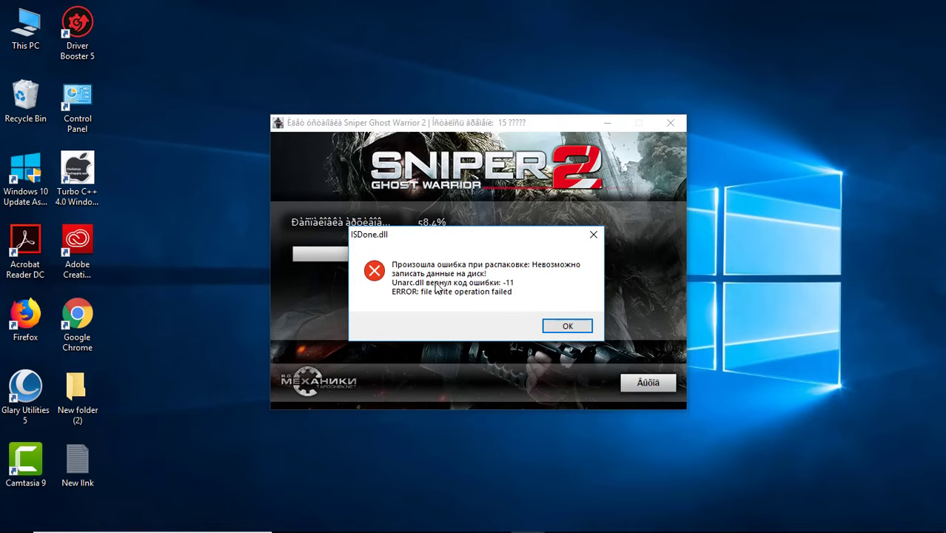
Step: Move the ISDone.dll error message aside, dismiss it, and close the game installer
{"action": "left_click_drag", "start_coordinate": [448, 244], "coordinate": [447, 280]}
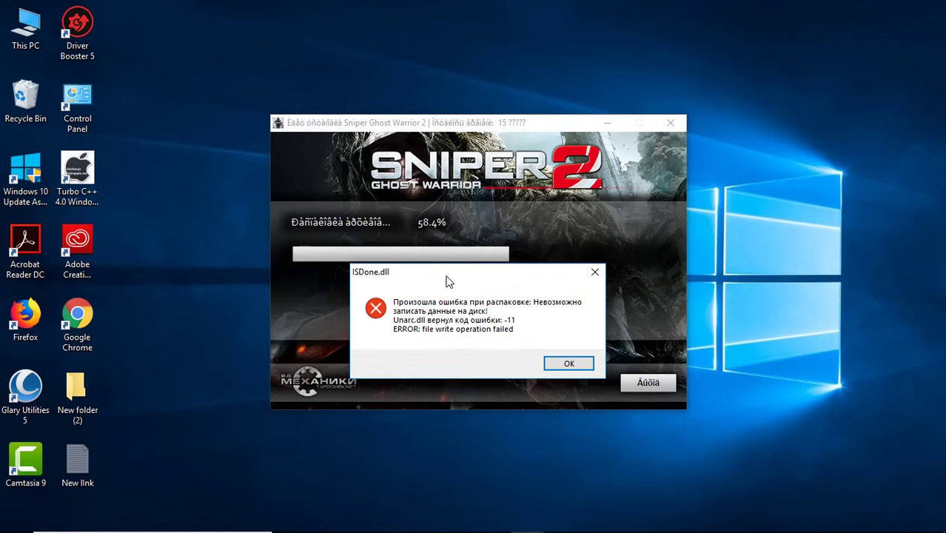
{"action": "left_click", "coordinate": [421, 235]}
{"action": "left_click", "coordinate": [568, 364]}
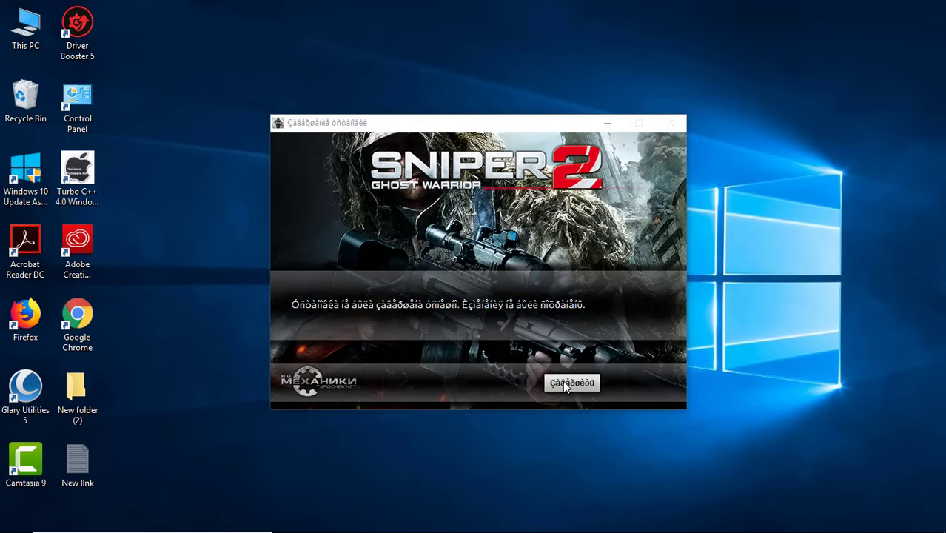
{"action": "left_click", "coordinate": [570, 386]}
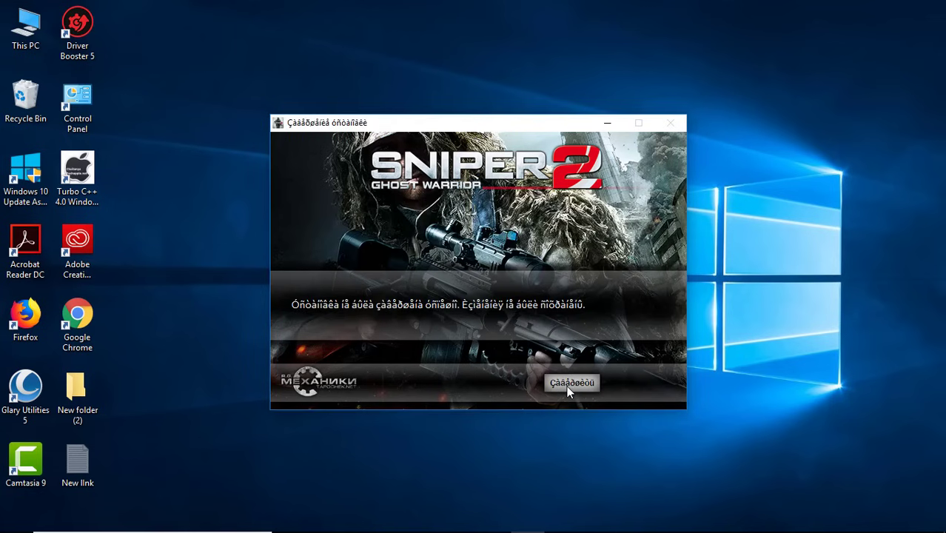
{"action": "left_click", "coordinate": [568, 387]}
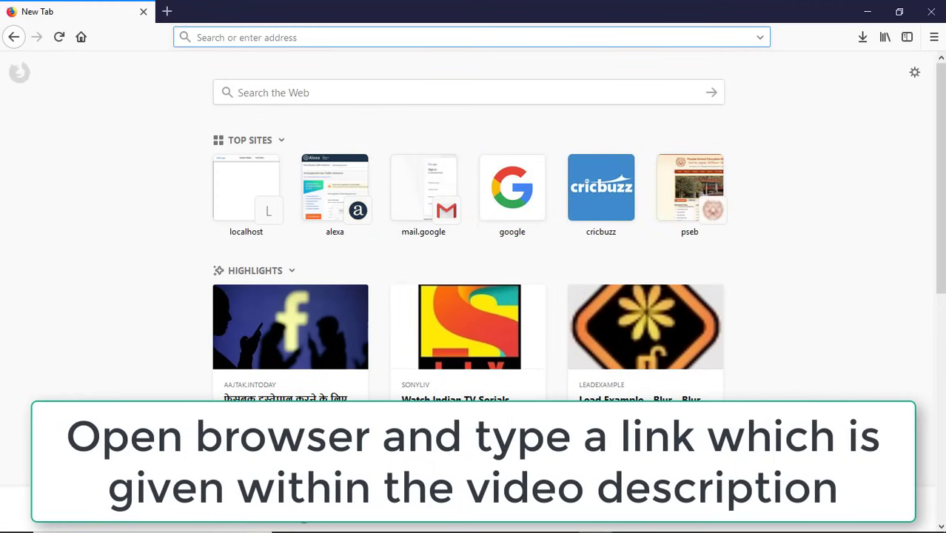
{"action": "type", "text": "http://www.mediafire.com/file/fvvfv56ztfoydhp/Game_files.zip"}
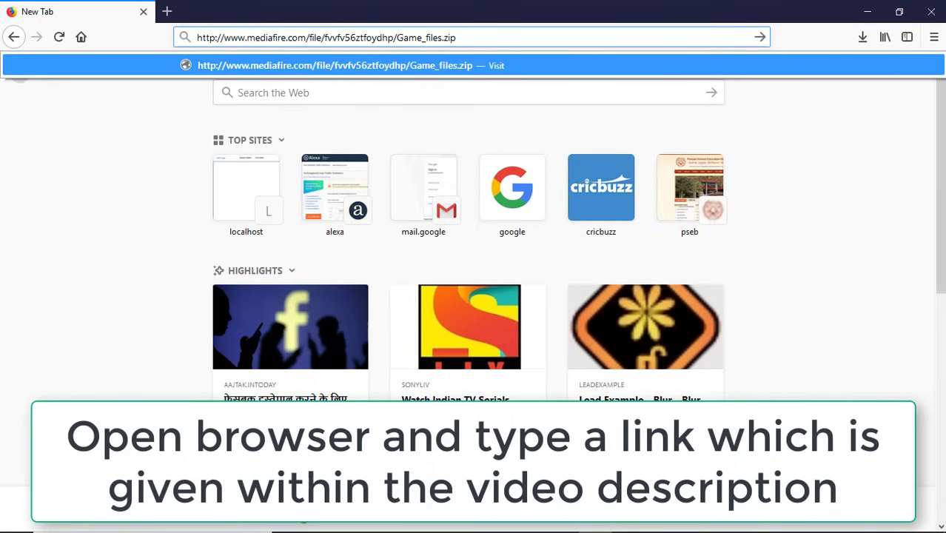
{"action": "key", "text": "Escape"}
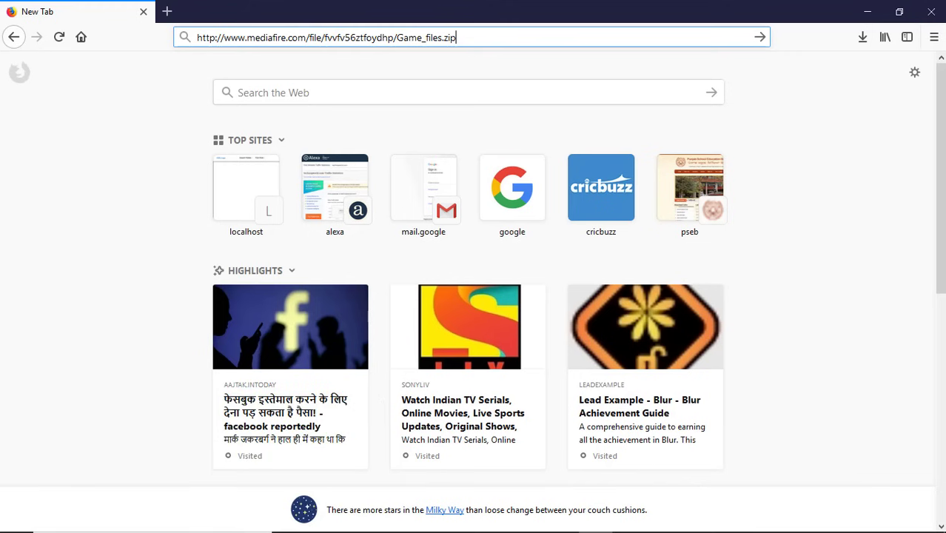
{"action": "key", "text": "Return"}
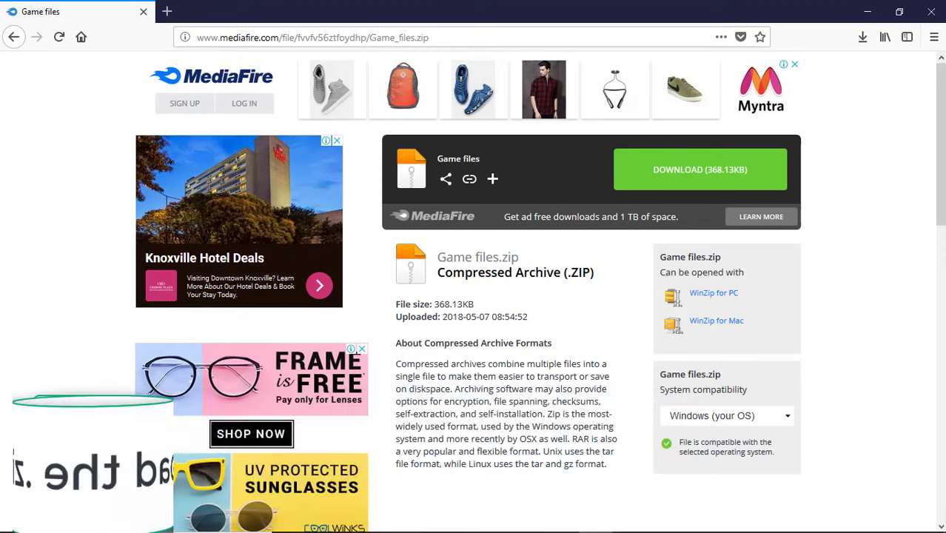
Step: Download Game files.zip from the MediaFire page, save it, and check the browser's downloads
{"action": "left_click", "coordinate": [699, 169]}
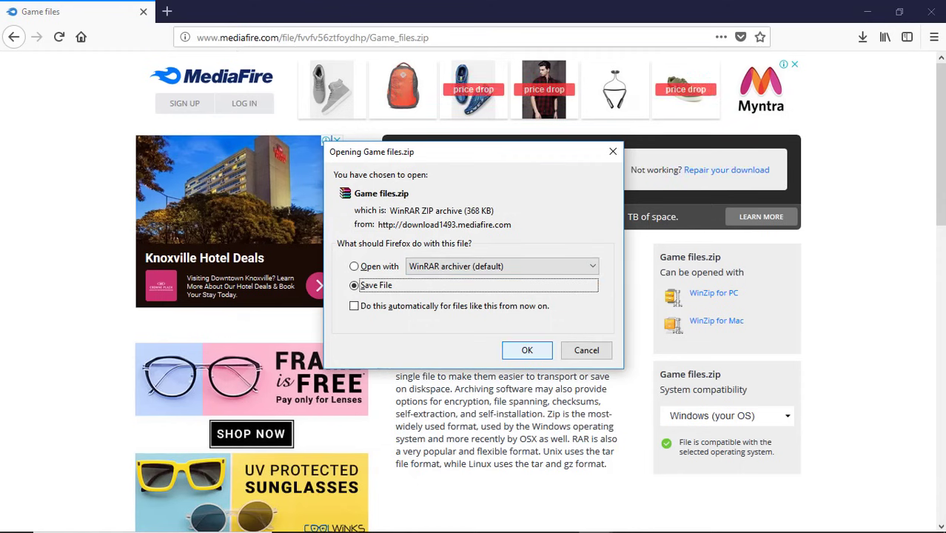
{"action": "key", "text": "Return"}
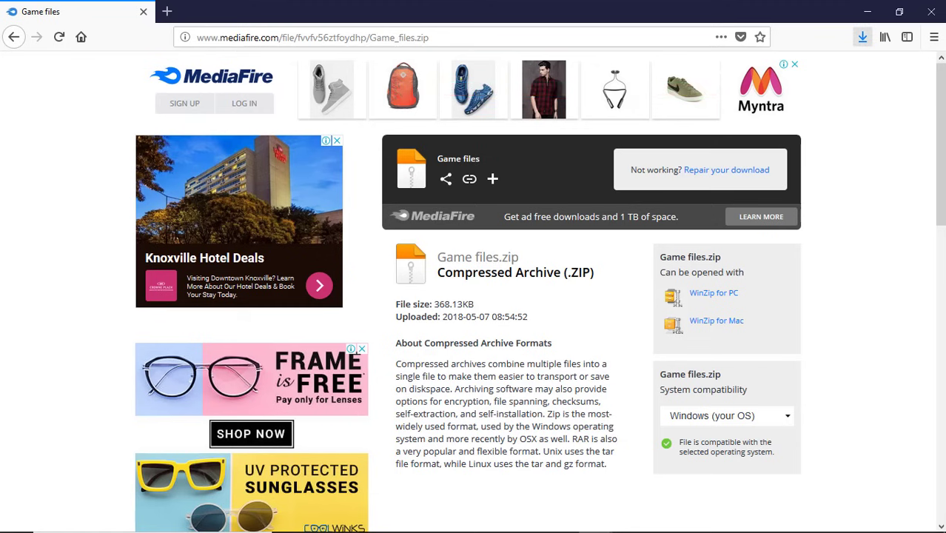
{"action": "left_click", "coordinate": [863, 37]}
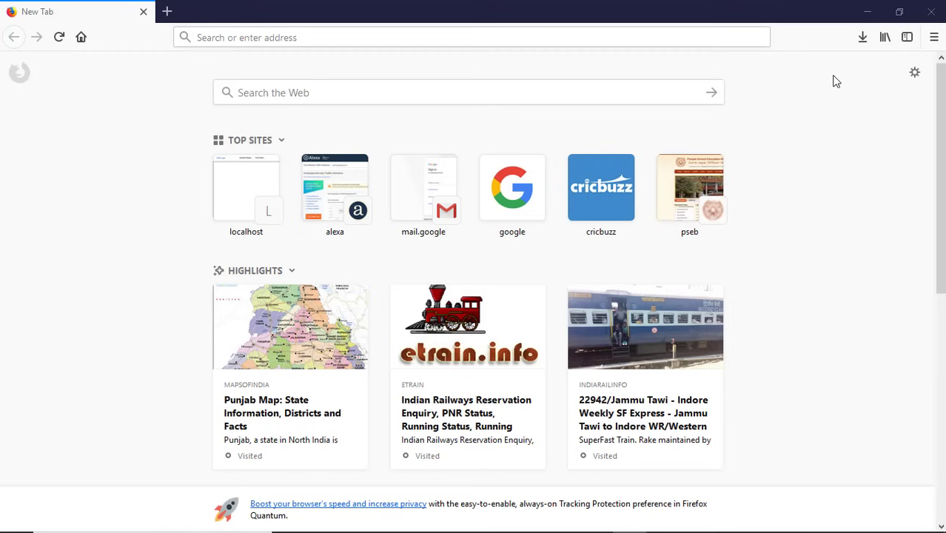
Step: Minimize the browser and extract the Game files archive on the desktop into its own Game files folder
{"action": "left_click", "coordinate": [867, 11]}
{"action": "left_click", "coordinate": [78, 469]}
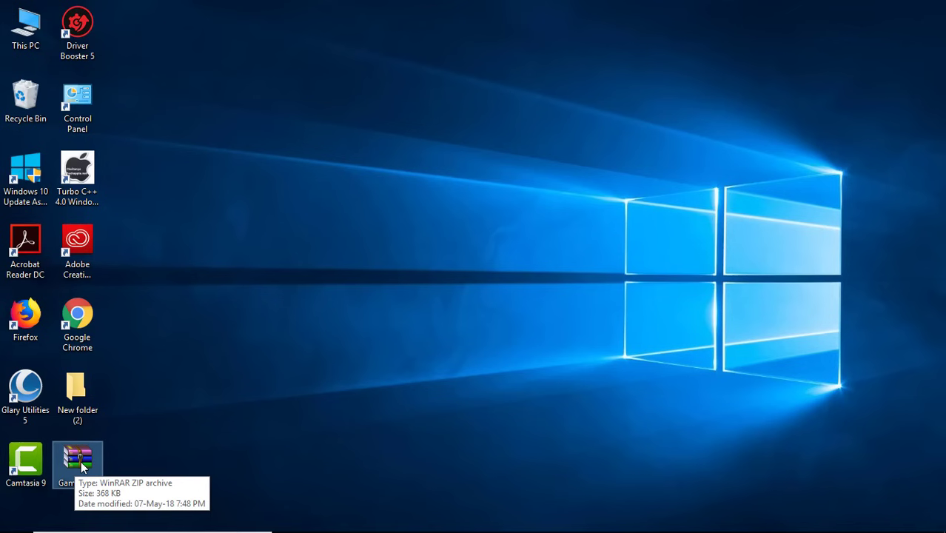
{"action": "right_click", "coordinate": [81, 462]}
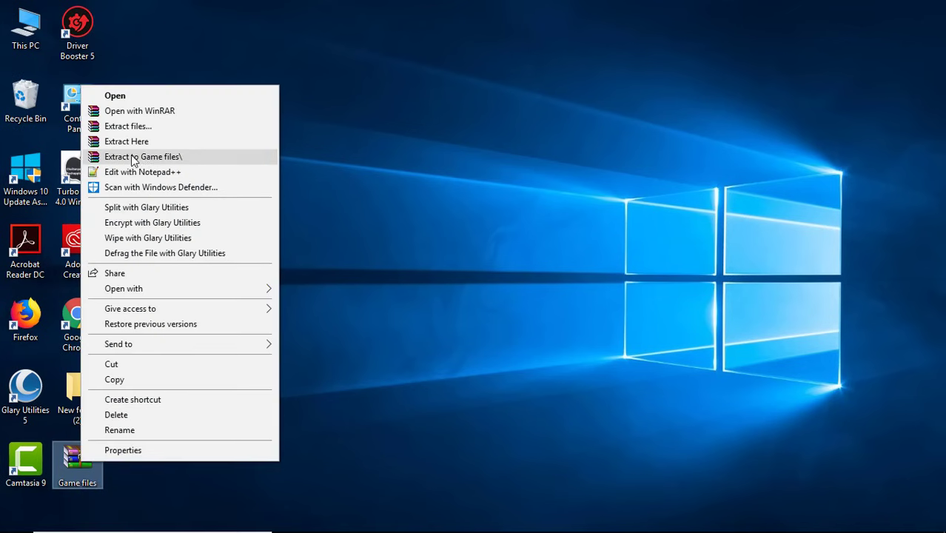
{"action": "left_click", "coordinate": [156, 158]}
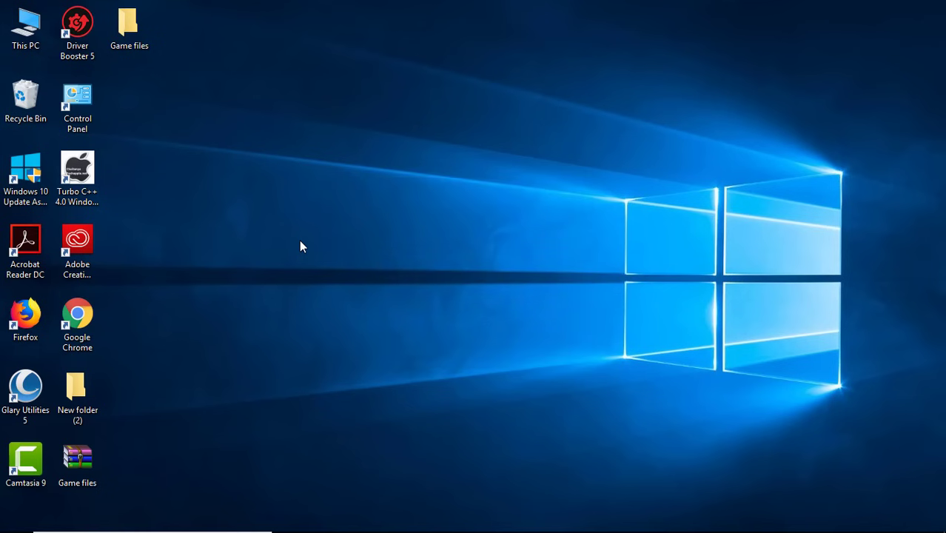
Step: Move the extracted Game files folder to a free spot on the desktop and open its inner Game files folder
{"action": "left_click_drag", "start_coordinate": [128, 26], "coordinate": [169, 106]}
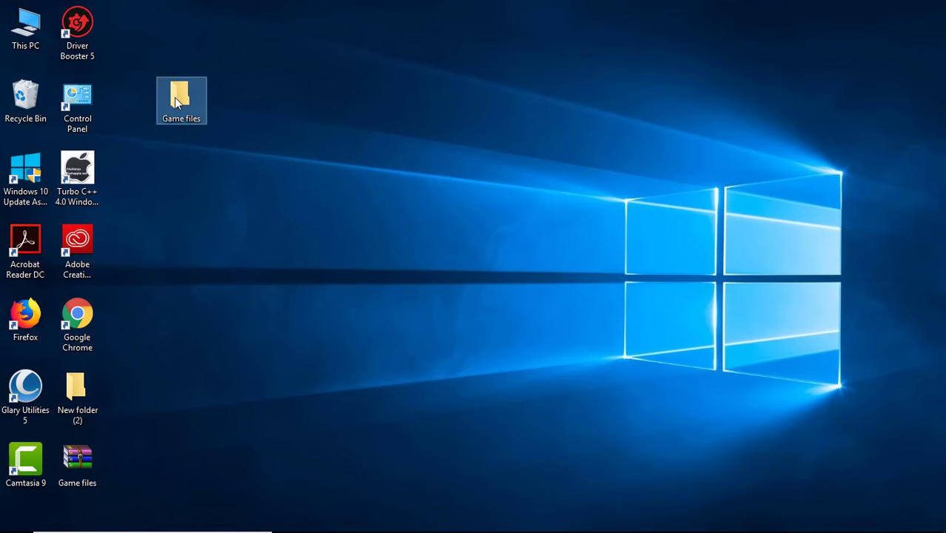
{"action": "double_click", "coordinate": [178, 100]}
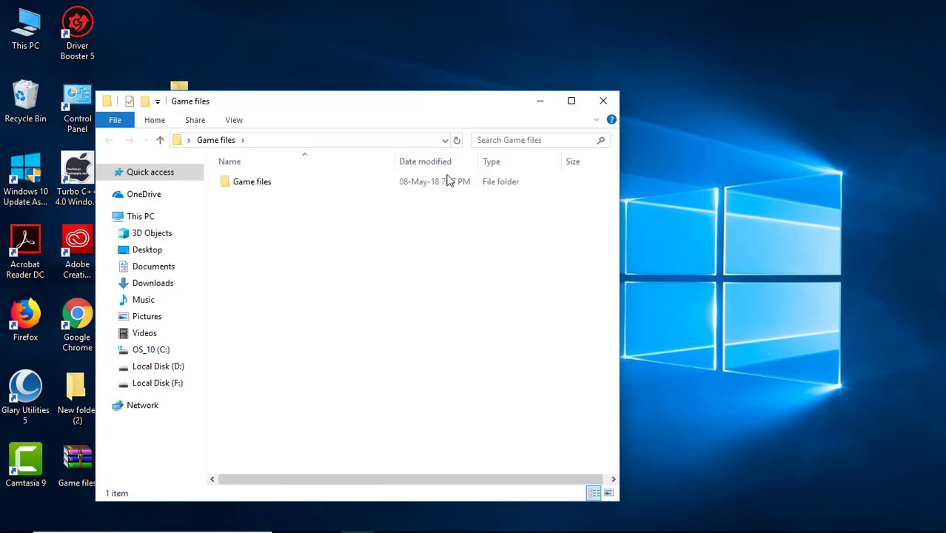
{"action": "left_click", "coordinate": [571, 100]}
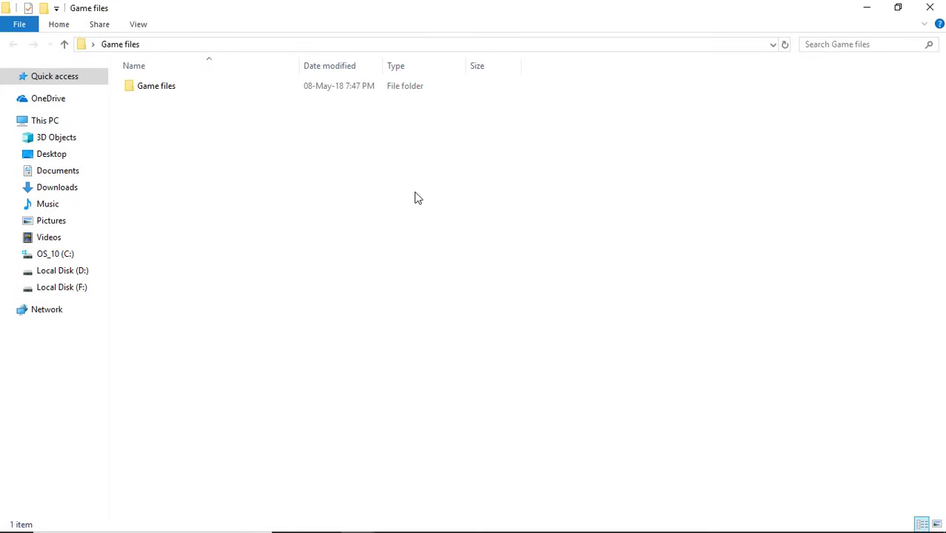
{"action": "double_click", "coordinate": [143, 89]}
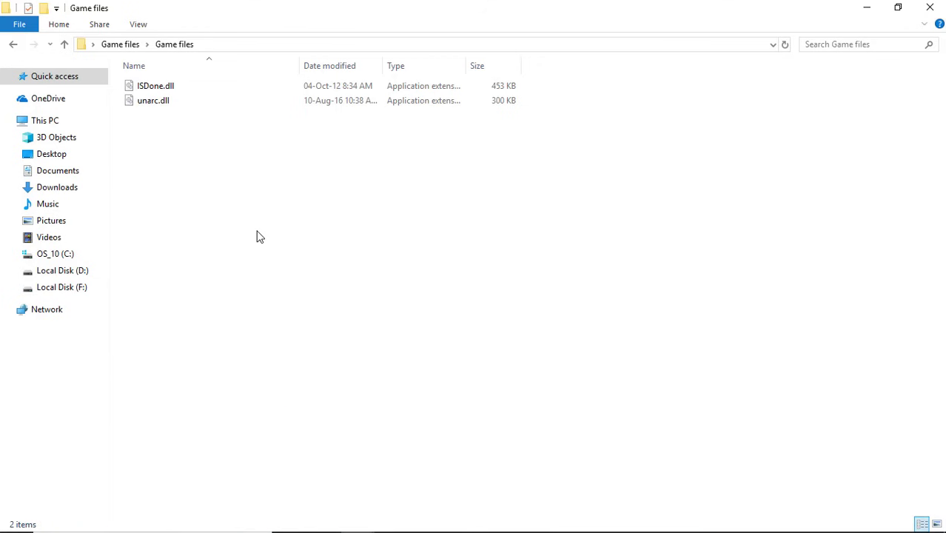
Step: Copy both ISDone.dll and unarc.dll from the inner Game files folder
{"action": "key", "text": "ctrl+a"}
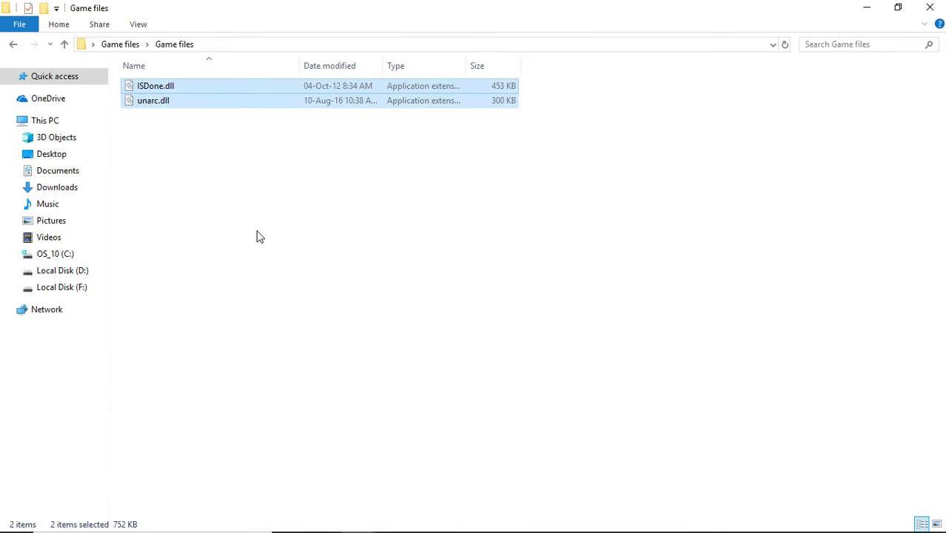
{"action": "right_click", "coordinate": [217, 101]}
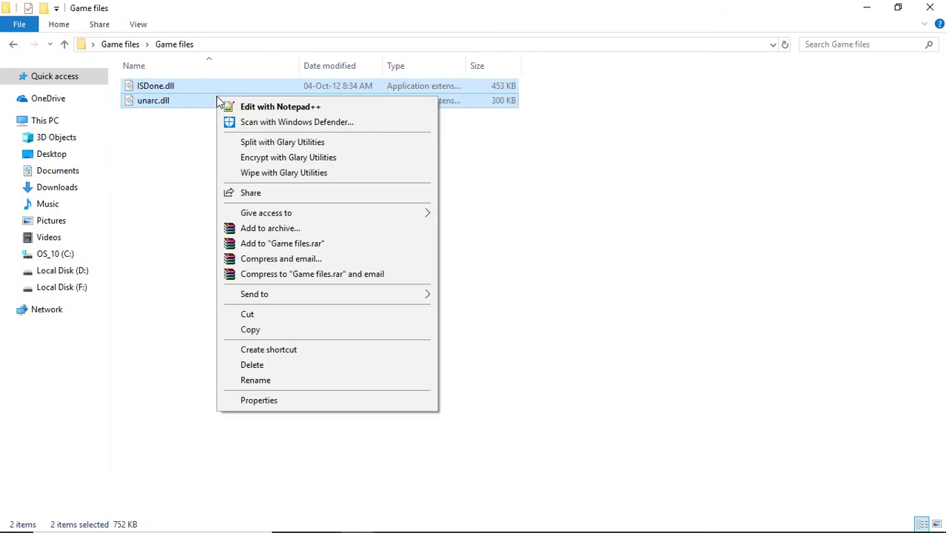
{"action": "left_click", "coordinate": [254, 331]}
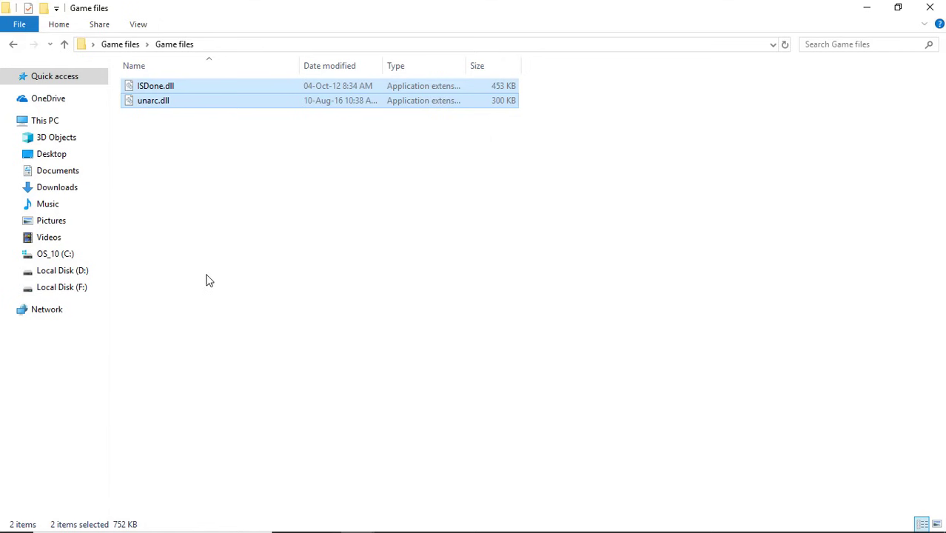
Step: Open the System32 folder inside C:\Windows
{"action": "left_click", "coordinate": [62, 259]}
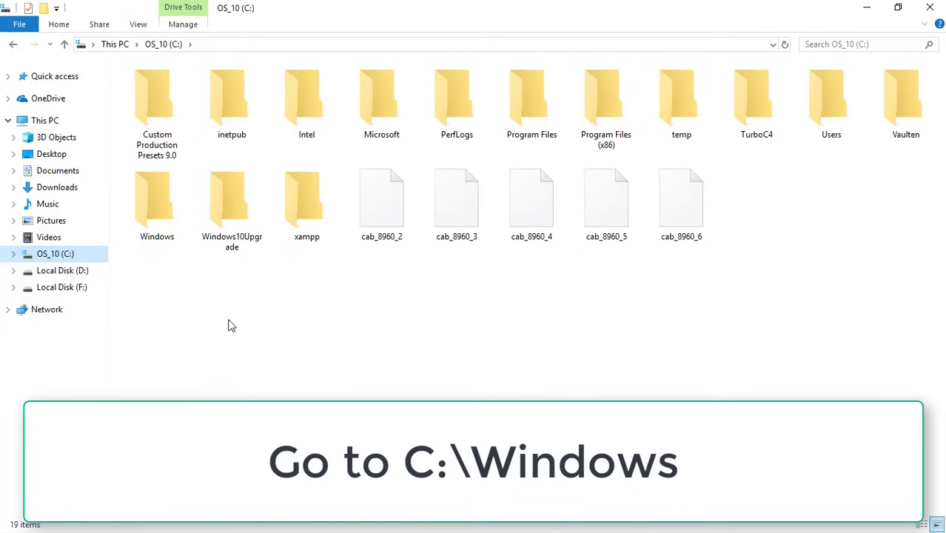
{"action": "double_click", "coordinate": [158, 211]}
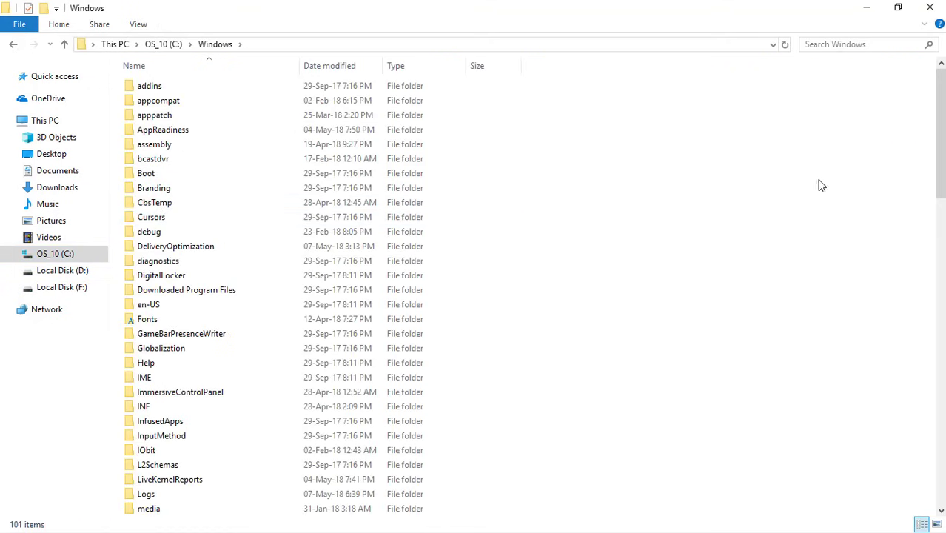
{"action": "left_click_drag", "start_coordinate": [940, 140], "coordinate": [940, 376]}
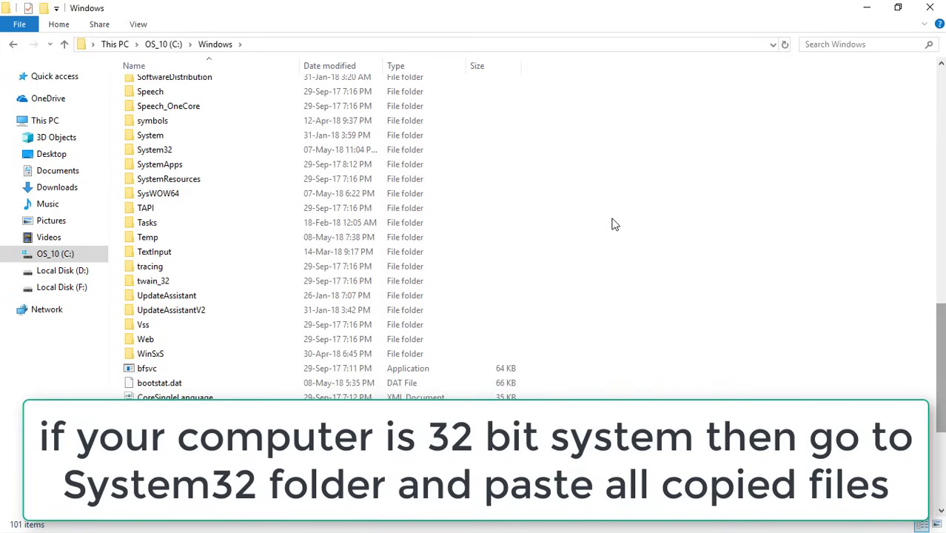
{"action": "left_click", "coordinate": [170, 151]}
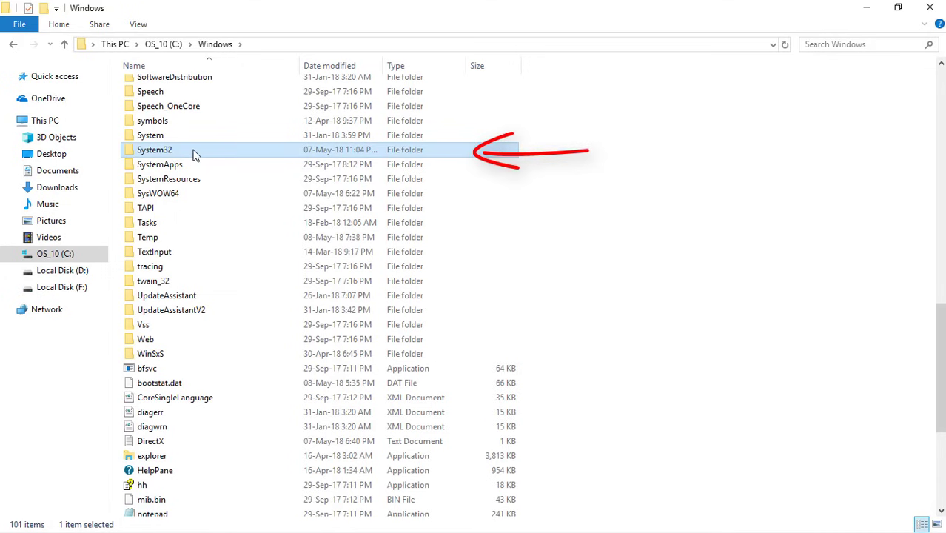
{"action": "double_click", "coordinate": [195, 151]}
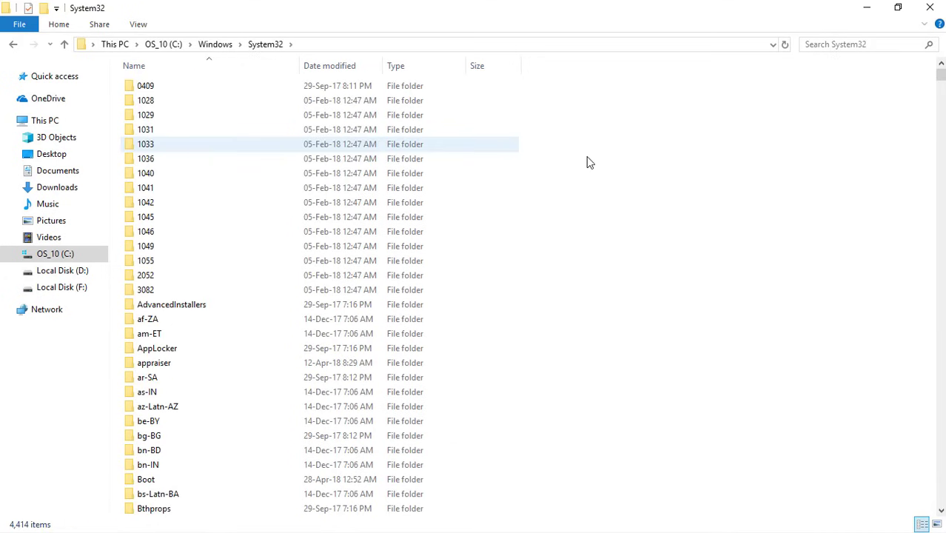
Step: Paste the copied DLL files into System32, replacing the existing ones and granting administrator permission for all current items
{"action": "right_click", "coordinate": [658, 152]}
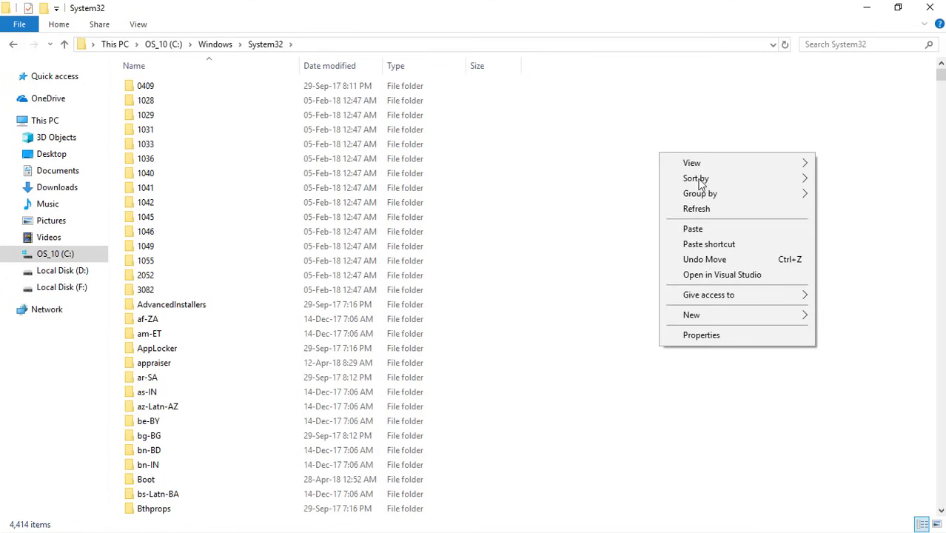
{"action": "left_click", "coordinate": [695, 229]}
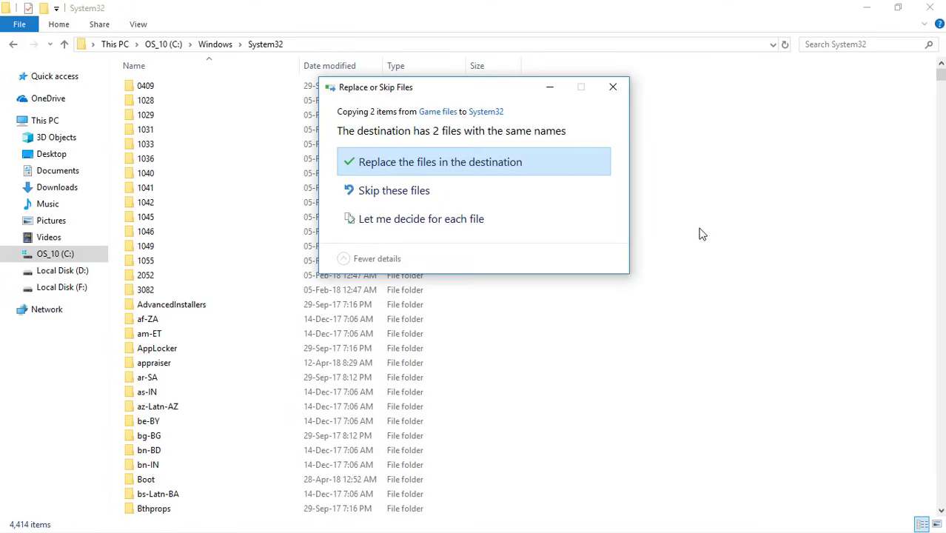
{"action": "left_click", "coordinate": [455, 167]}
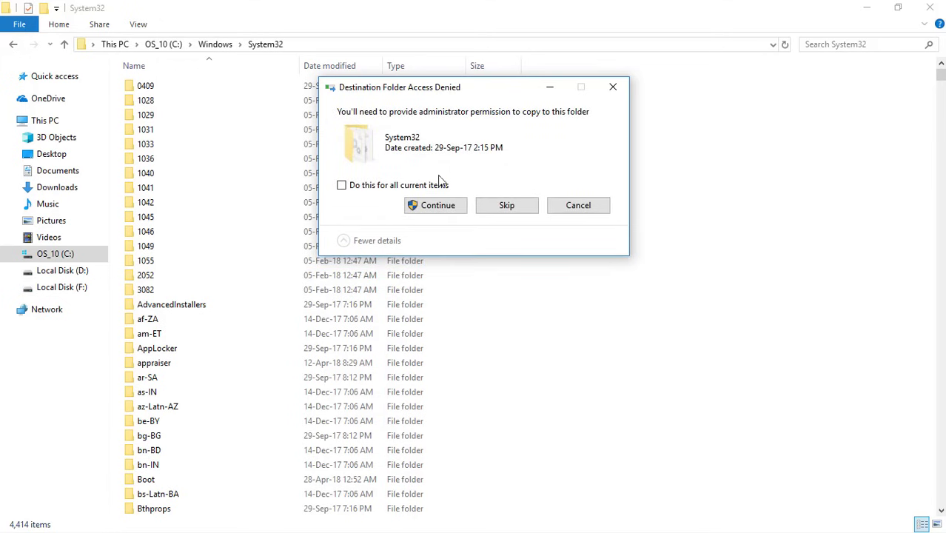
{"action": "left_click", "coordinate": [353, 187]}
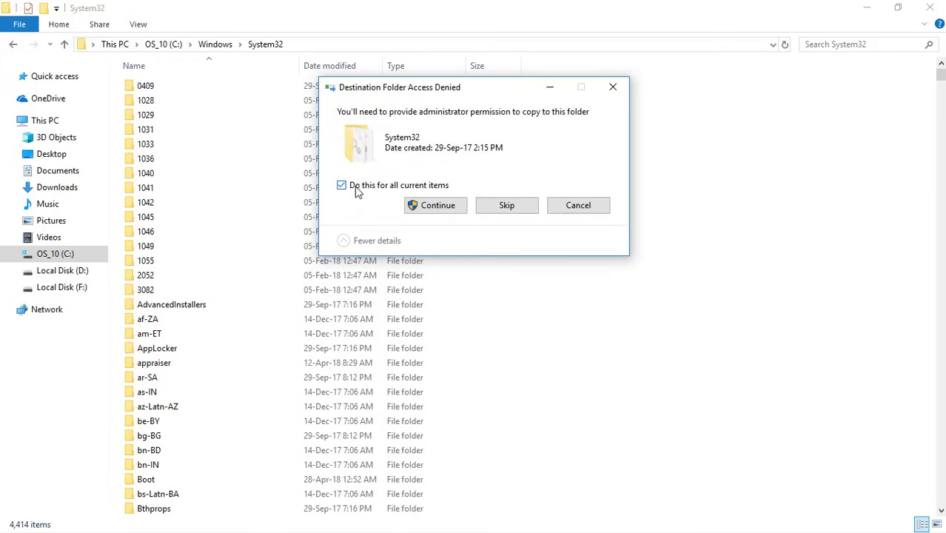
{"action": "left_click", "coordinate": [439, 206]}
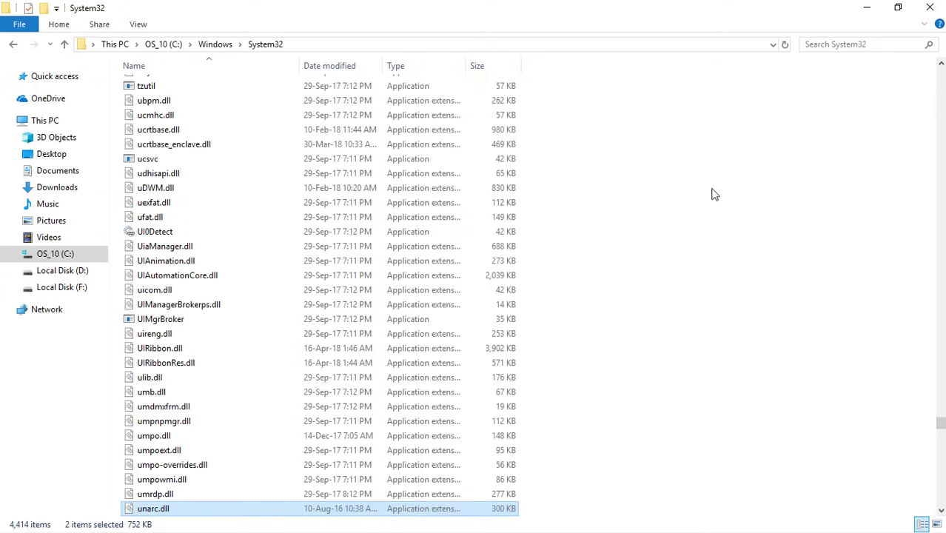
Step: Return to the Windows folder and open its SysWOW64 folder
{"action": "left_click", "coordinate": [215, 45]}
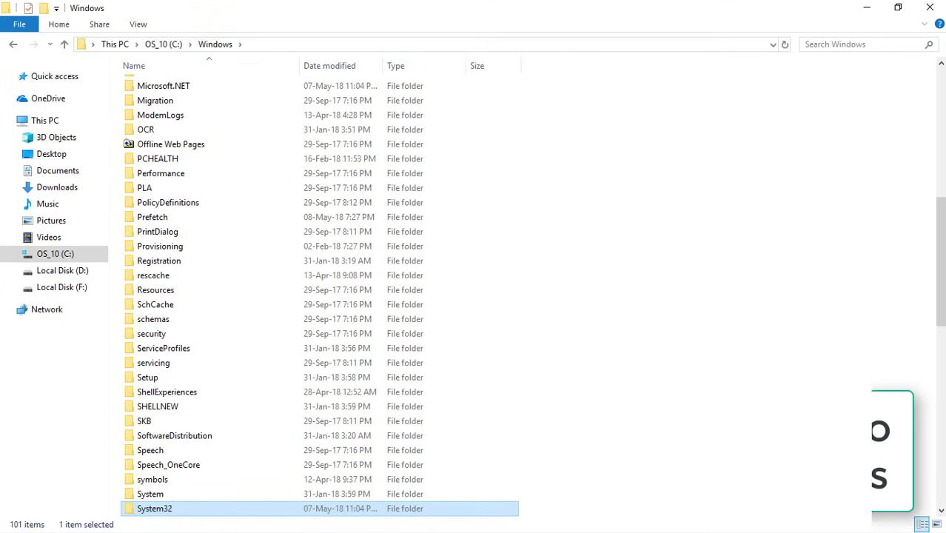
{"action": "type", "text": "Vss"}
{"action": "scroll", "coordinate": [925, 317], "scroll_direction": "down", "scroll_amount": 1}
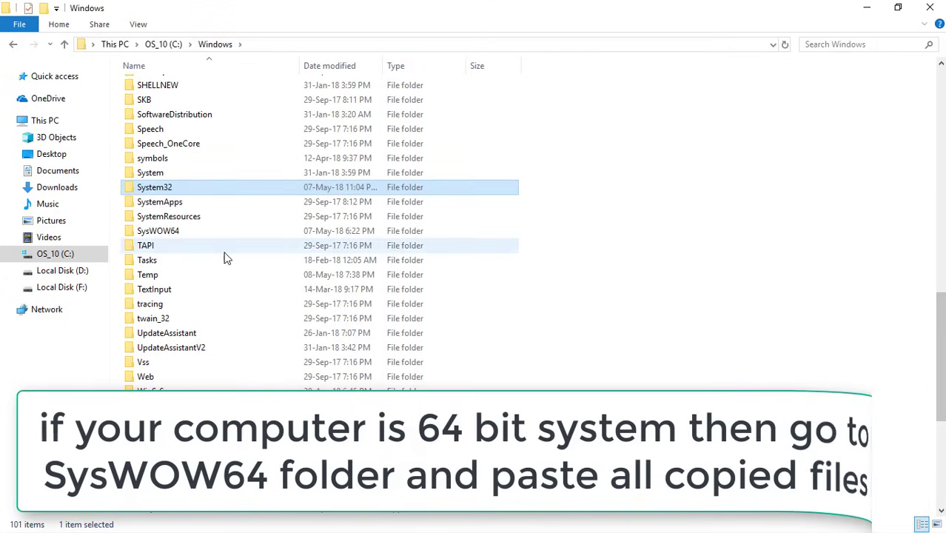
{"action": "left_click", "coordinate": [181, 233]}
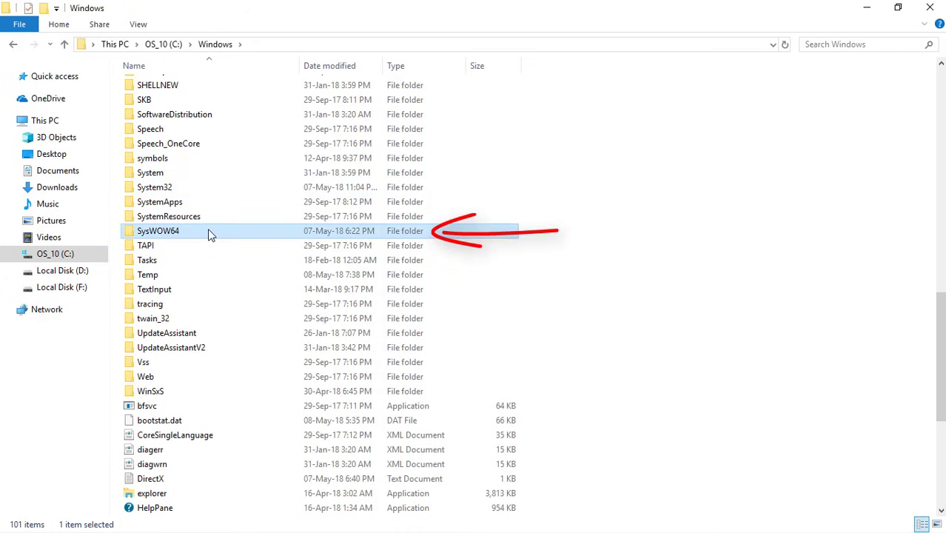
{"action": "right_click", "coordinate": [208, 230]}
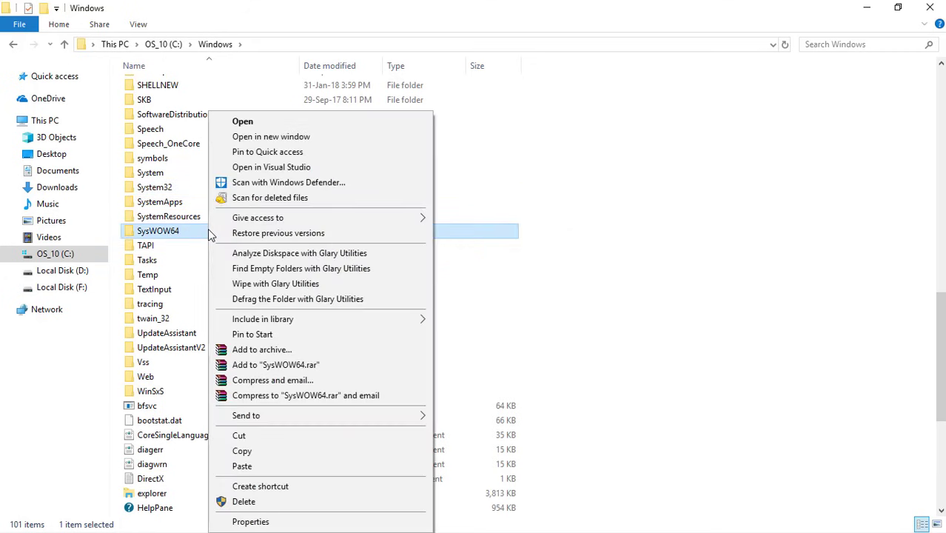
{"action": "left_click", "coordinate": [242, 123]}
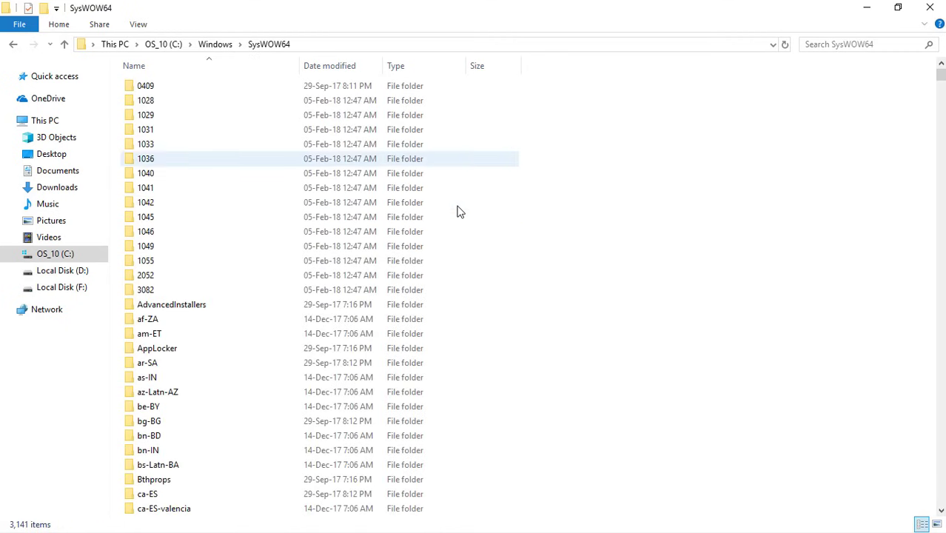
Step: Paste the copied DLL files into SysWOW64, replacing the existing ones with administrator permission, and refresh the folder
{"action": "right_click", "coordinate": [695, 195]}
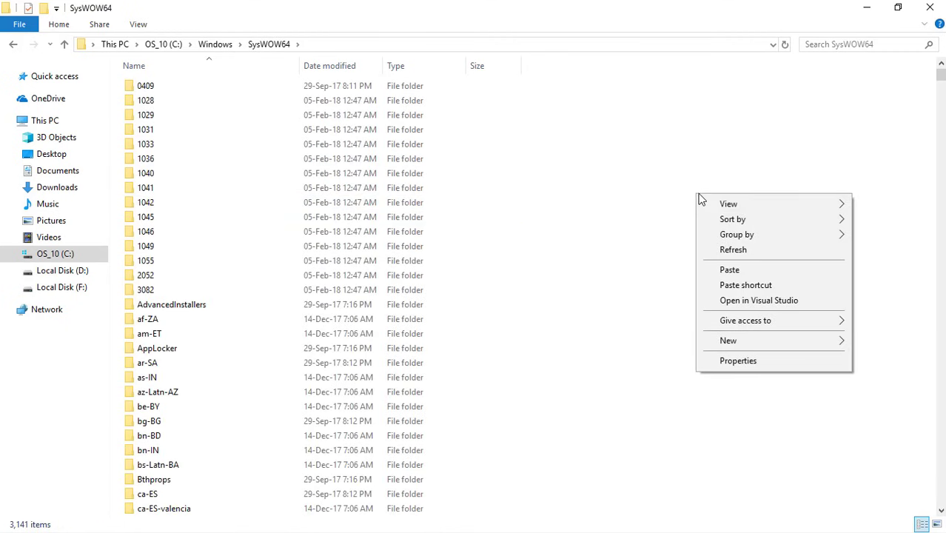
{"action": "left_click", "coordinate": [731, 272]}
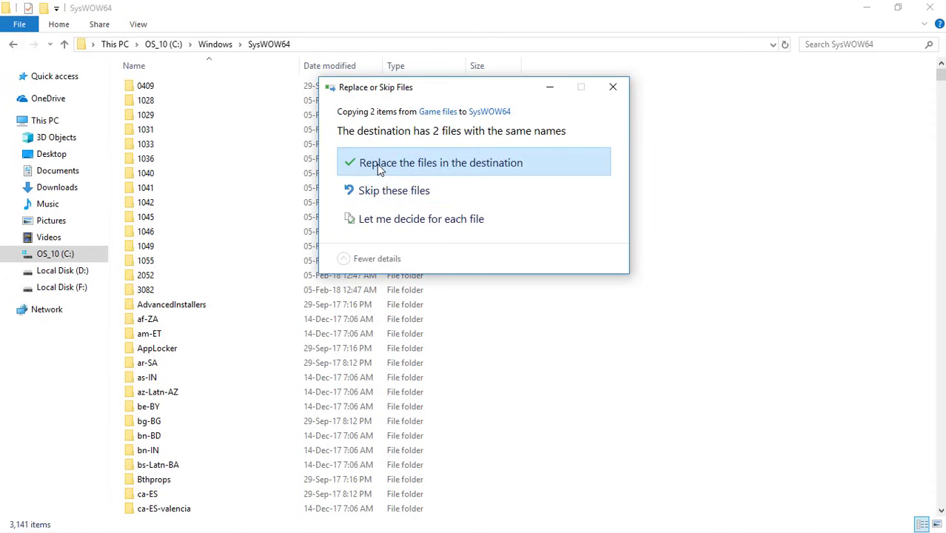
{"action": "left_click", "coordinate": [379, 170]}
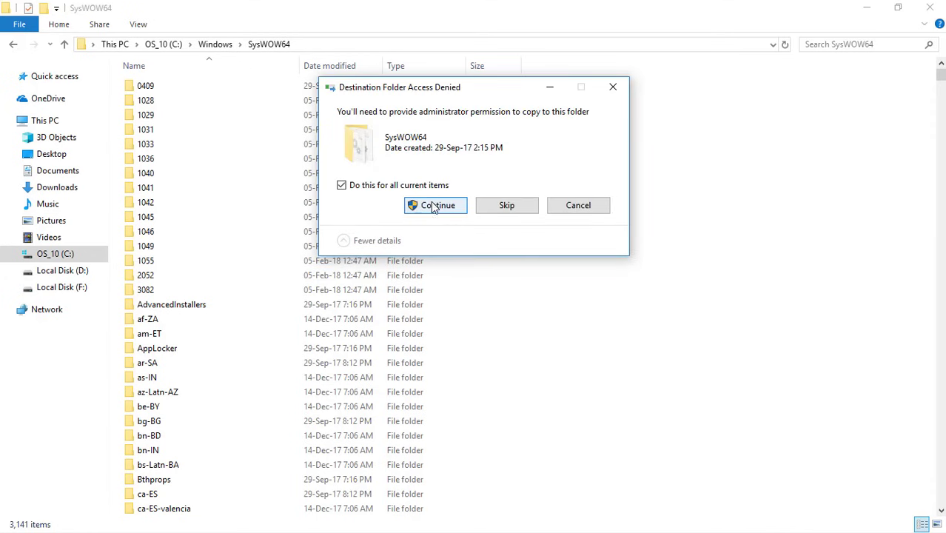
{"action": "left_click", "coordinate": [432, 205]}
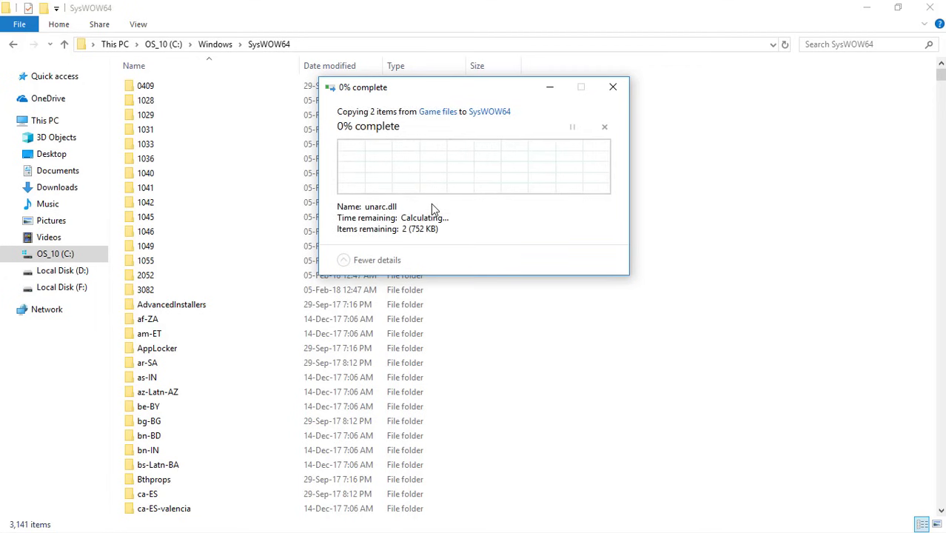
{"action": "right_click", "coordinate": [744, 215]}
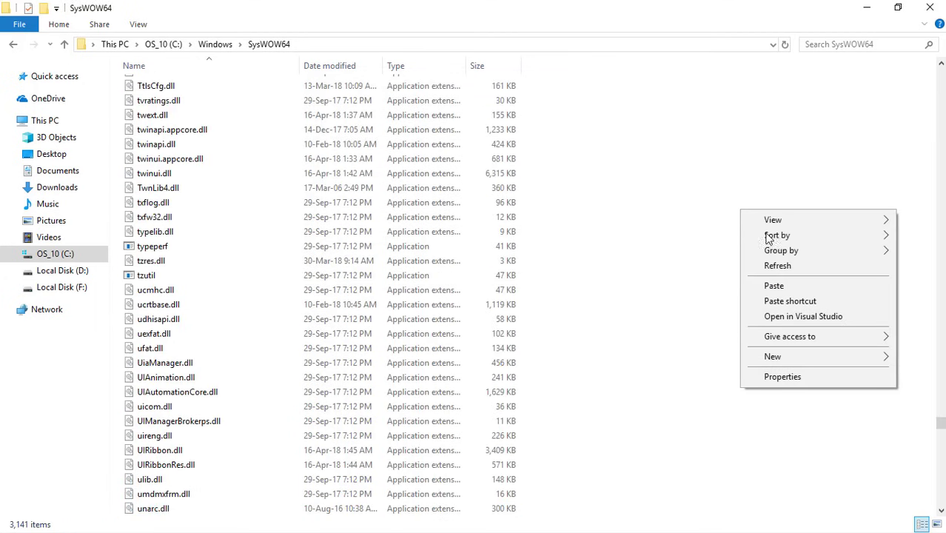
{"action": "left_click", "coordinate": [777, 267]}
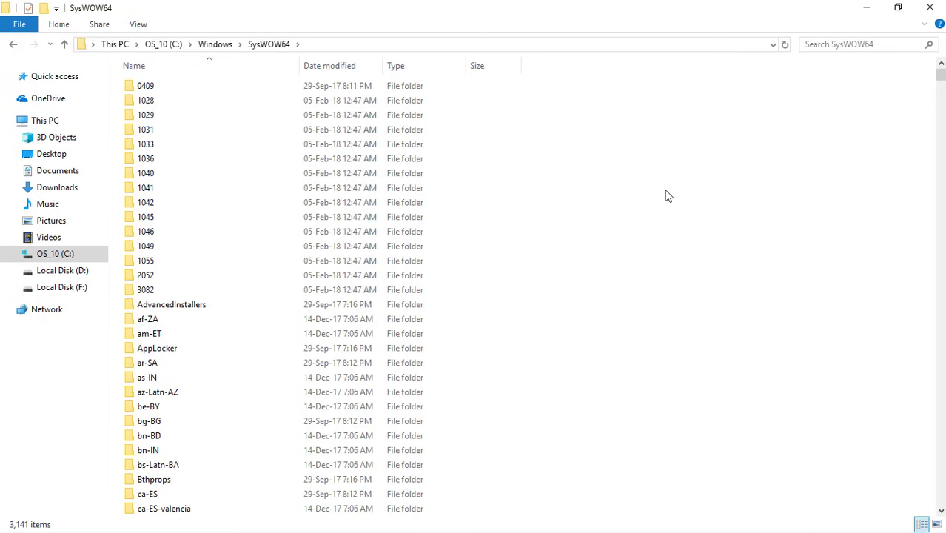
Step: Minimize the folder window and move the Game files folder up beside the other desktop icons
{"action": "left_click", "coordinate": [867, 8]}
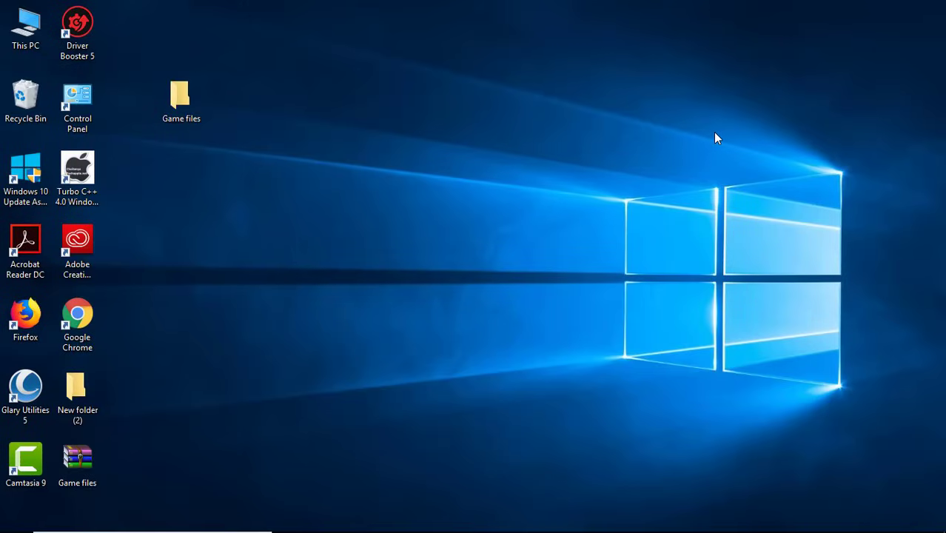
{"action": "left_click_drag", "start_coordinate": [180, 98], "coordinate": [157, 25]}
{"action": "left_click", "coordinate": [313, 110]}
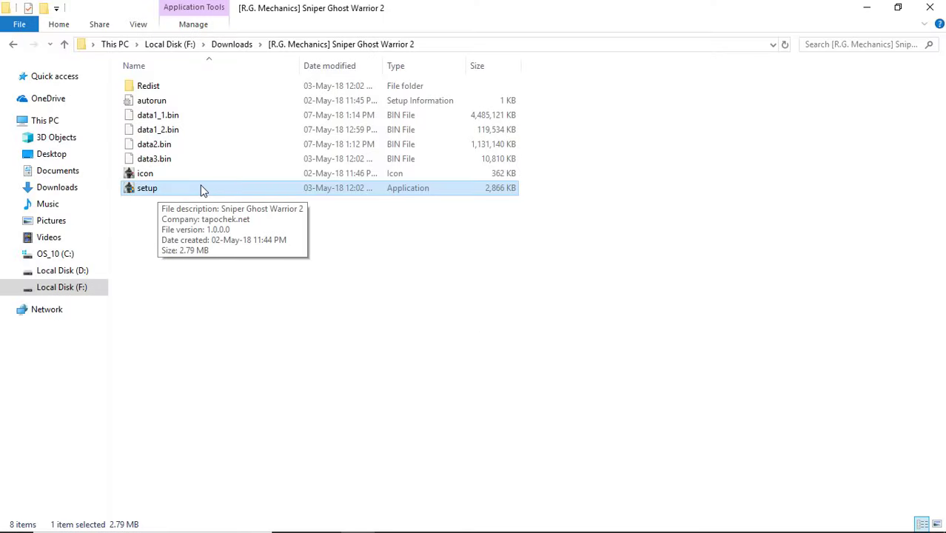
Step: Launch the Sniper Ghost Warrior 2 setup application and continue past its welcome page
{"action": "right_click", "coordinate": [280, 192]}
{"action": "left_click", "coordinate": [285, 133]}
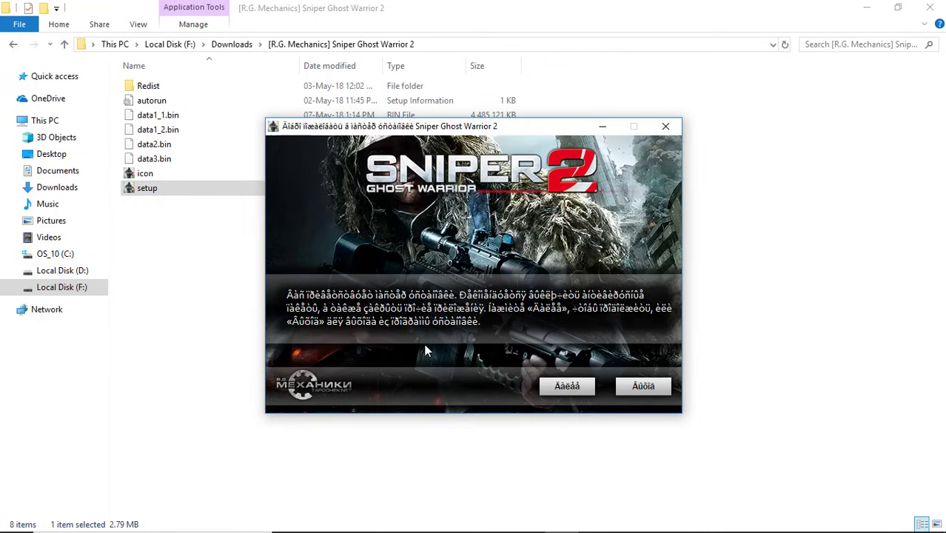
{"action": "left_click", "coordinate": [561, 385]}
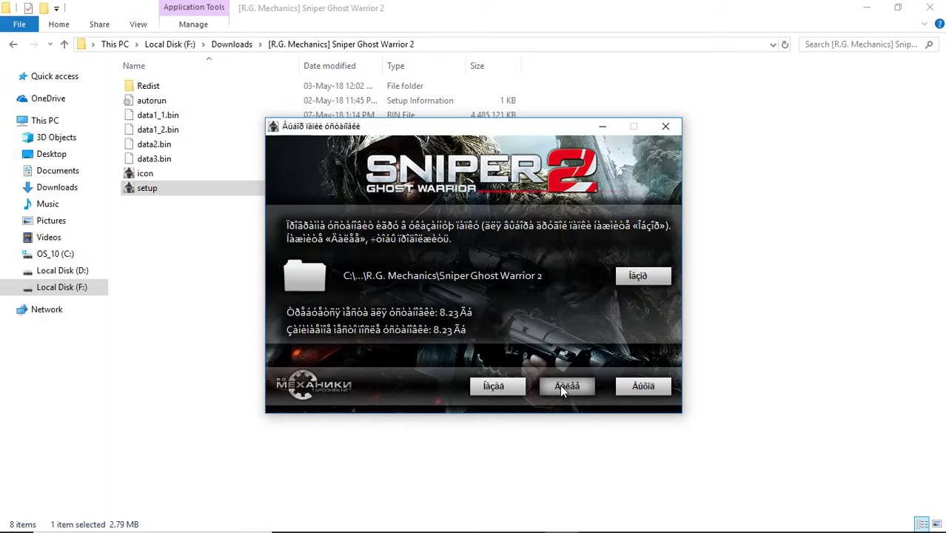
Step: Set the game's installation folder to F:\Games\Installed Games\Sniper Ghost Warrior 2
{"action": "left_click", "coordinate": [635, 279]}
{"action": "scroll", "coordinate": [518, 311], "scroll_direction": "down", "scroll_amount": 10}
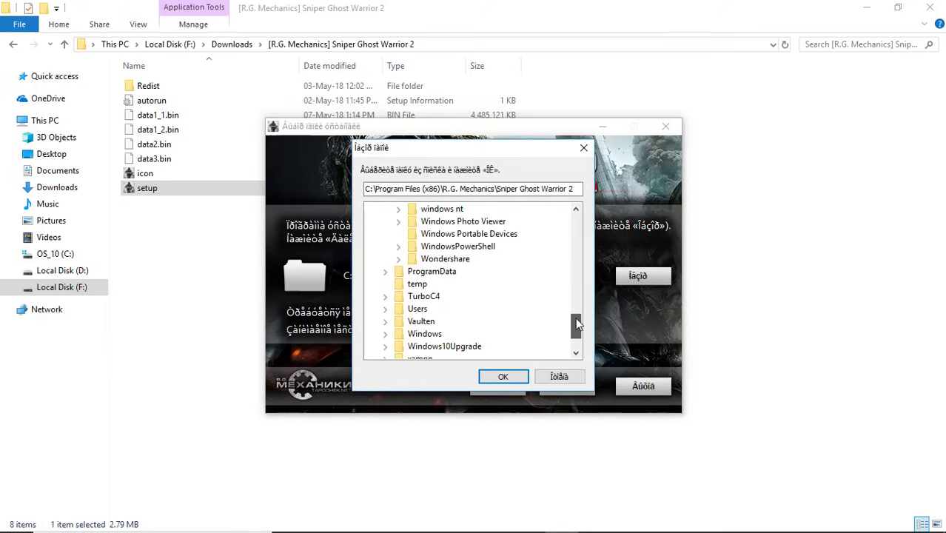
{"action": "left_click", "coordinate": [376, 356]}
{"action": "left_click", "coordinate": [385, 321]}
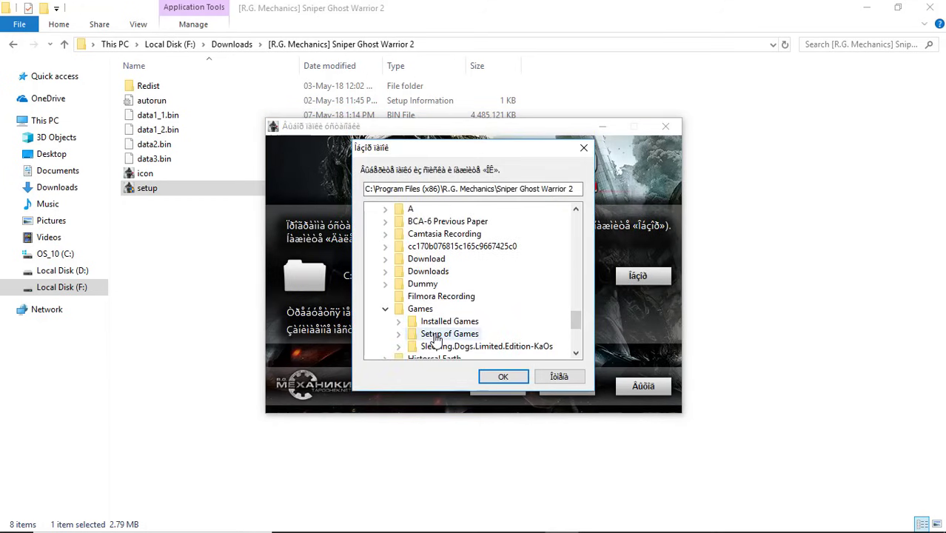
{"action": "left_click", "coordinate": [449, 321]}
{"action": "left_click", "coordinate": [503, 376]}
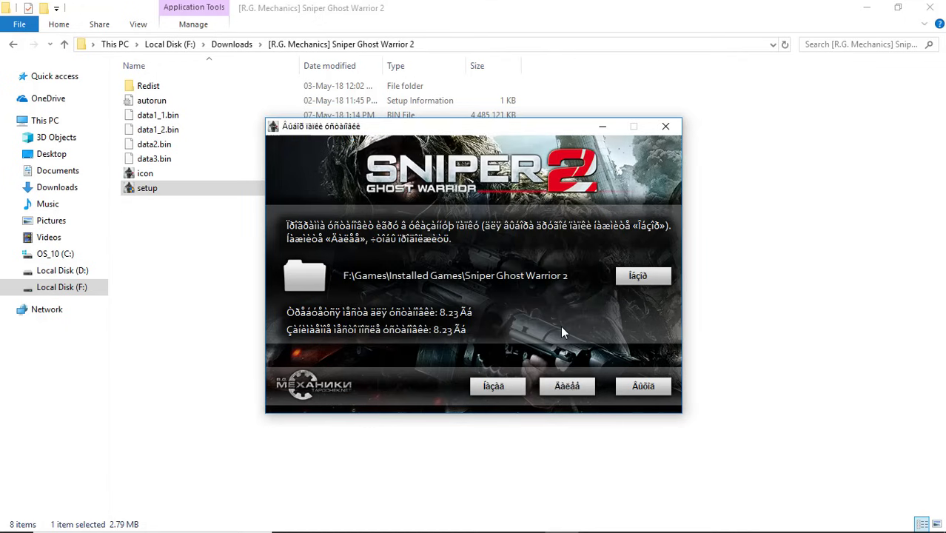
Step: Accept the installation folder and choose English, the second option, for both the interface and voice languages
{"action": "left_click", "coordinate": [566, 386]}
{"action": "left_click", "coordinate": [523, 299]}
{"action": "left_click", "coordinate": [356, 298]}
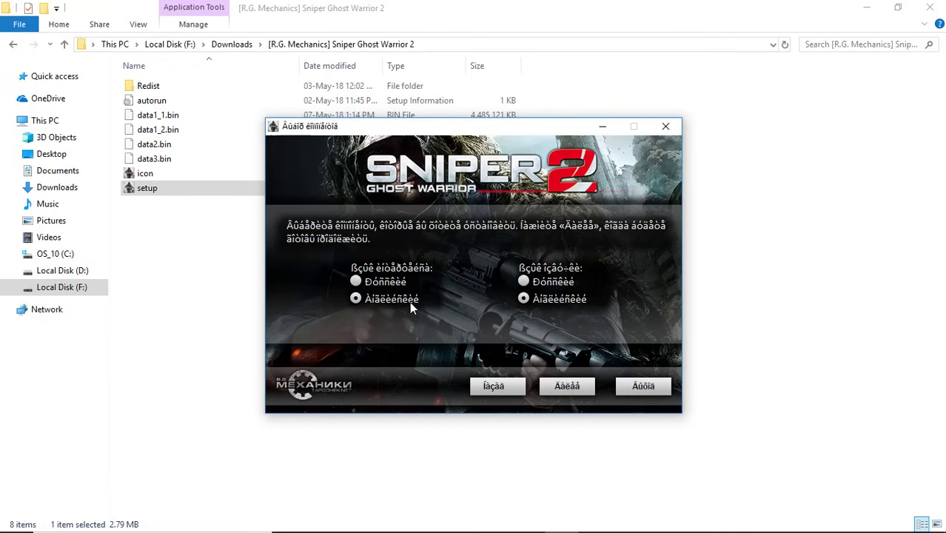
{"action": "left_click", "coordinate": [565, 383]}
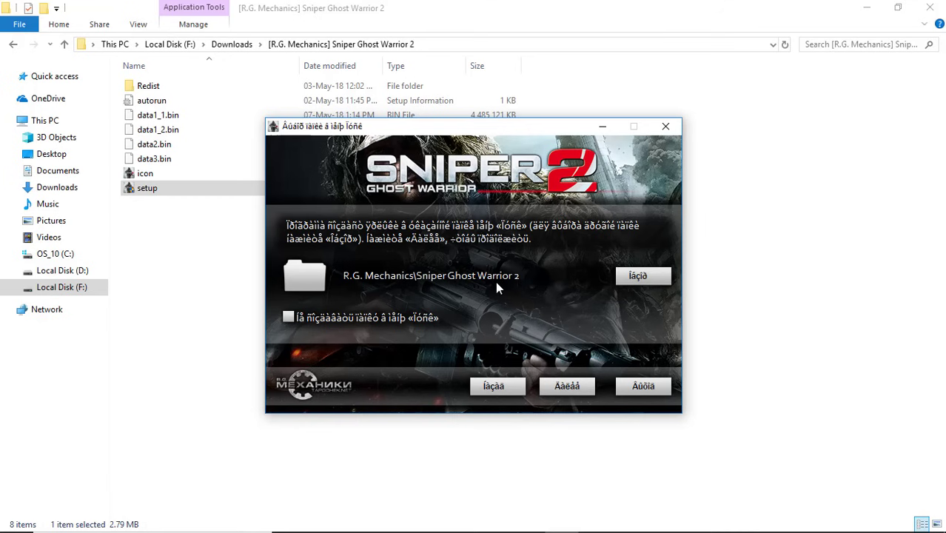
Step: Opt out of creating a Start menu folder and start the installation with the desktop icon, DirectX and Visual C++ Redist tasks enabled
{"action": "left_click", "coordinate": [328, 316]}
{"action": "left_click", "coordinate": [563, 383]}
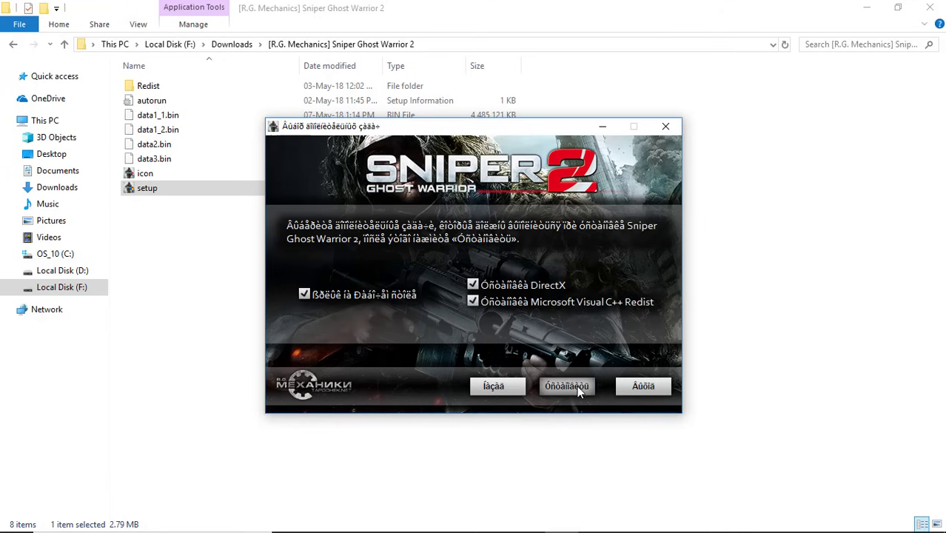
{"action": "left_click", "coordinate": [564, 387]}
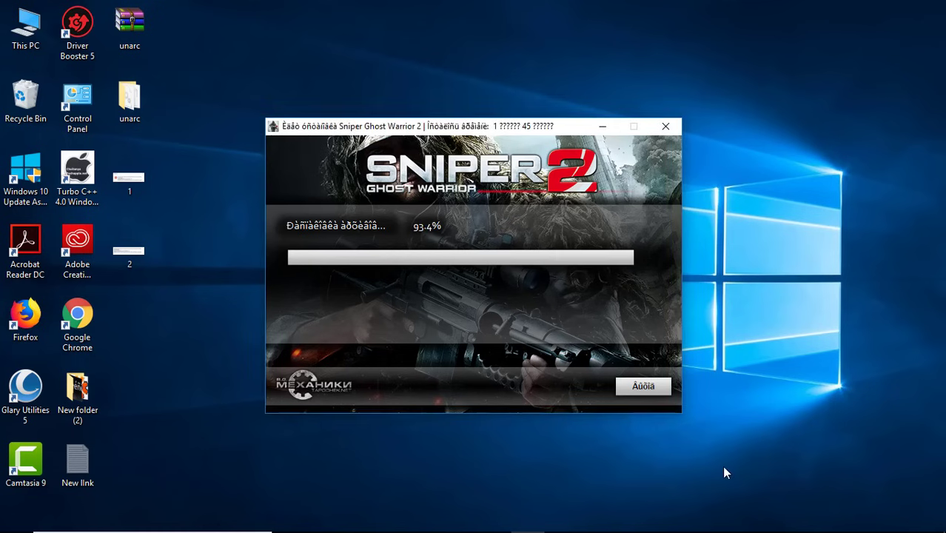
{"action": "left_click", "coordinate": [173, 340]}
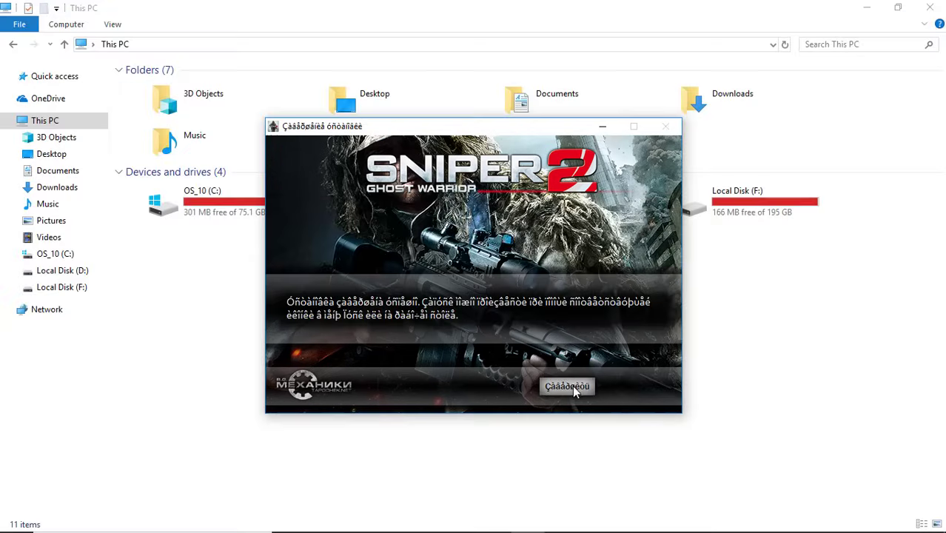
Step: Finish and close the game installer, and refresh the This PC view
{"action": "left_click", "coordinate": [573, 385]}
{"action": "right_click", "coordinate": [747, 286]}
{"action": "left_click", "coordinate": [786, 342]}
Step: Open the Sniper Ghost Warrior 2 folder under Games\Installed Games on Local Disk (F:) to check the installed files
{"action": "double_click", "coordinate": [746, 200]}
{"action": "double_click", "coordinate": [255, 98]}
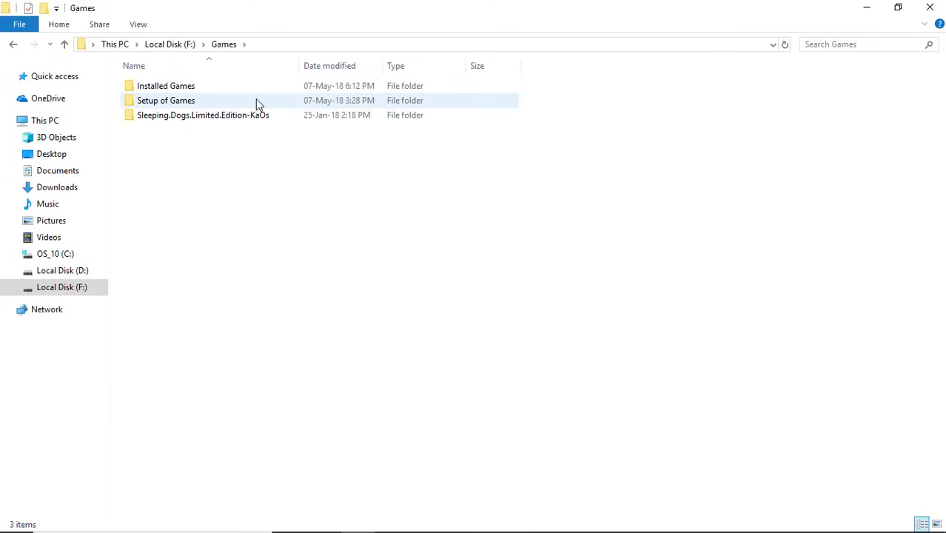
{"action": "double_click", "coordinate": [236, 87]}
{"action": "left_click", "coordinate": [223, 129]}
{"action": "left_click", "coordinate": [222, 129]}
{"action": "double_click", "coordinate": [275, 131]}
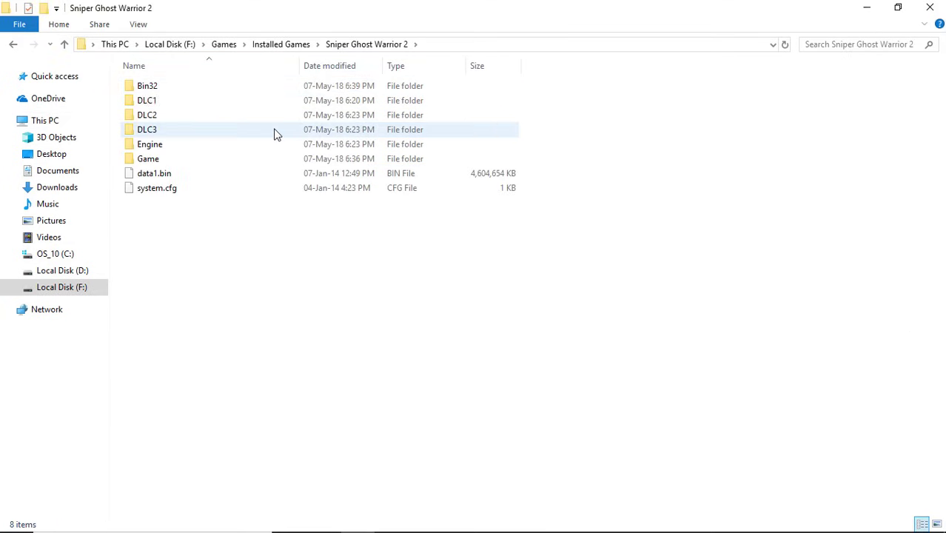
Step: Launch the SniperGhostWarrior2 application from the Bin32 folder and accept the default gamma setting
{"action": "double_click", "coordinate": [207, 86]}
{"action": "left_click", "coordinate": [177, 337]}
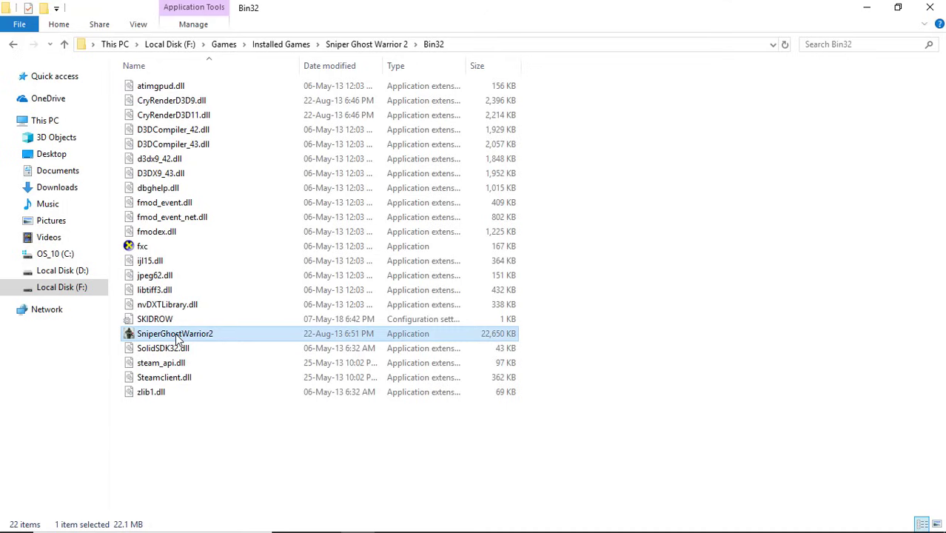
{"action": "double_click", "coordinate": [176, 333]}
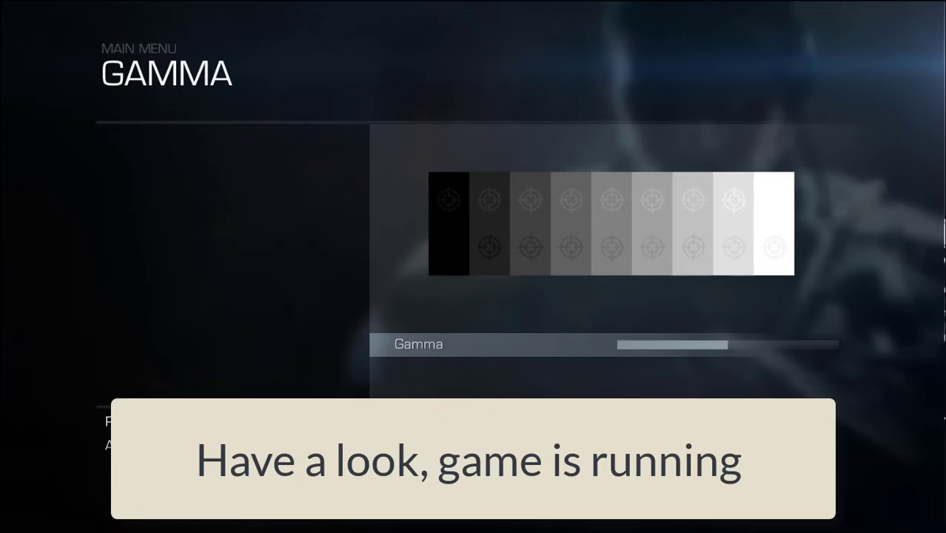
{"action": "key", "text": "Return"}
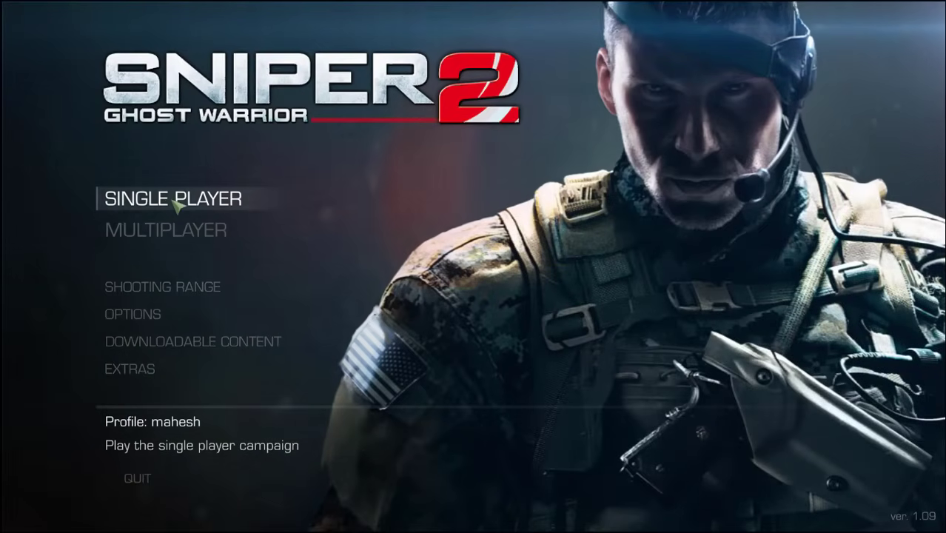
Step: Start a new single-player Main Game on Medium difficulty, and pause the mission once gameplay has begun
{"action": "left_click", "coordinate": [170, 201]}
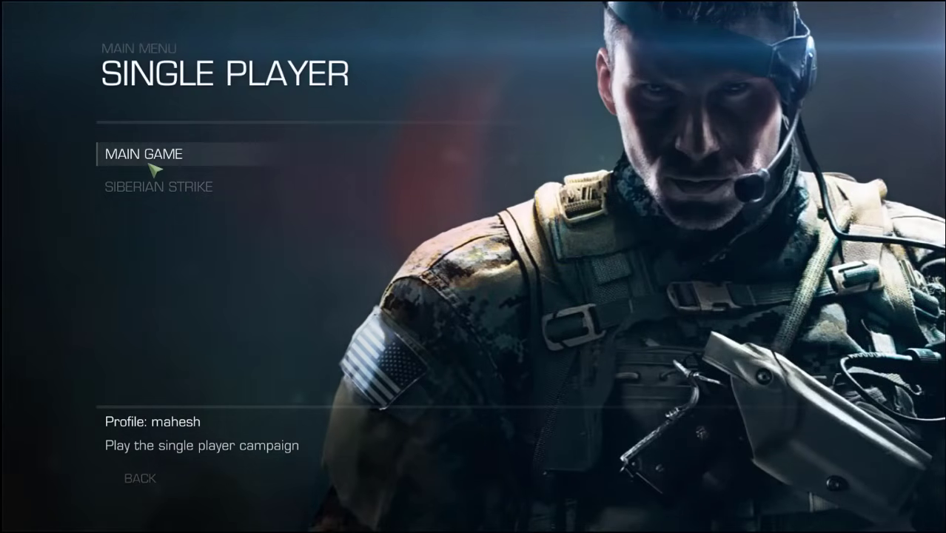
{"action": "left_click", "coordinate": [151, 159]}
{"action": "left_click", "coordinate": [164, 186]}
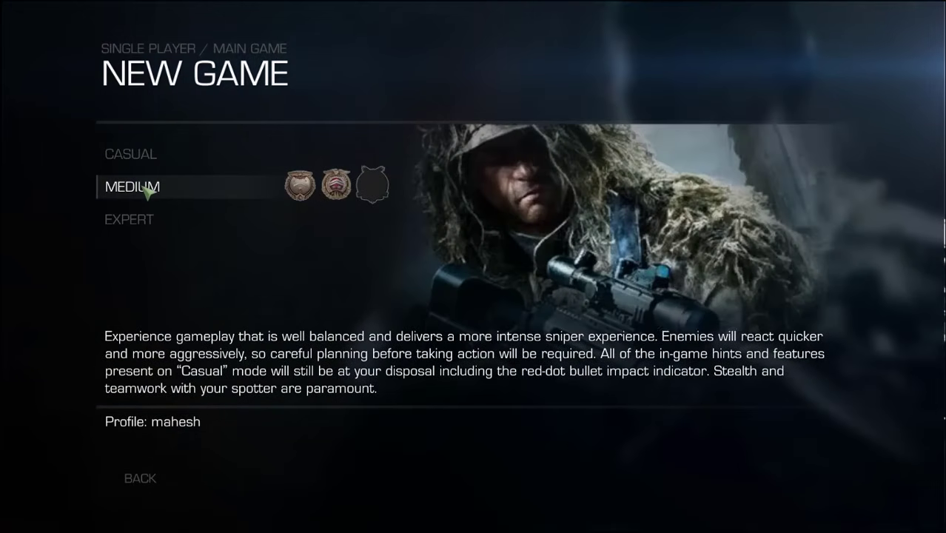
{"action": "left_click", "coordinate": [140, 194]}
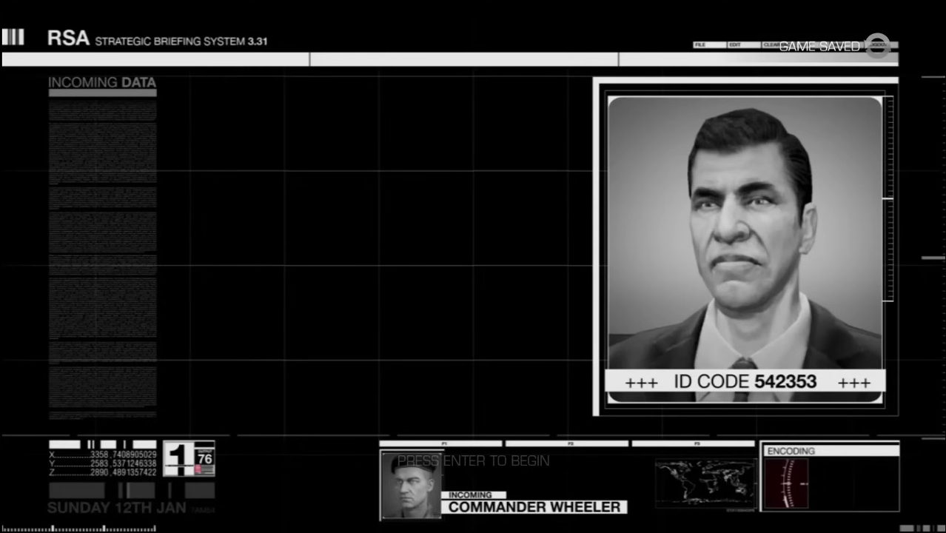
{"action": "key", "text": "Return"}
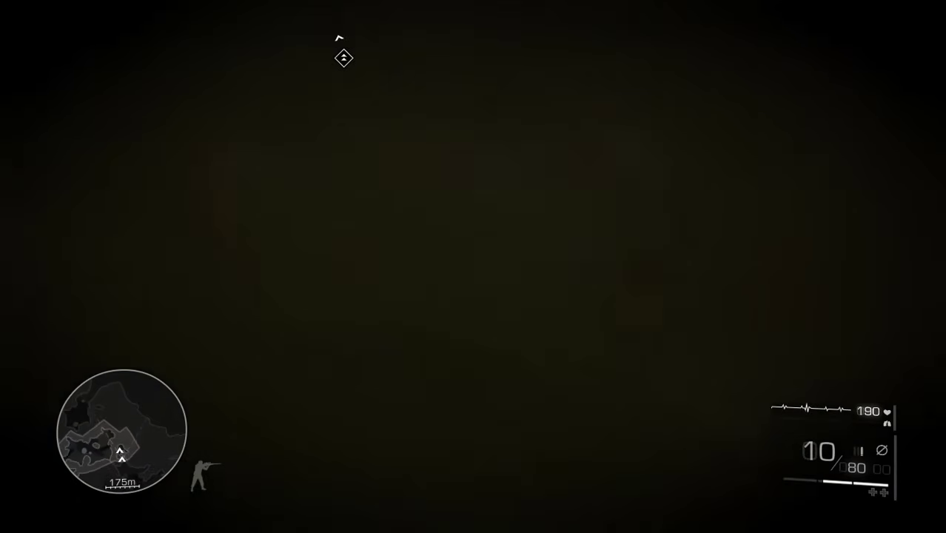
{"action": "key", "text": "Escape"}
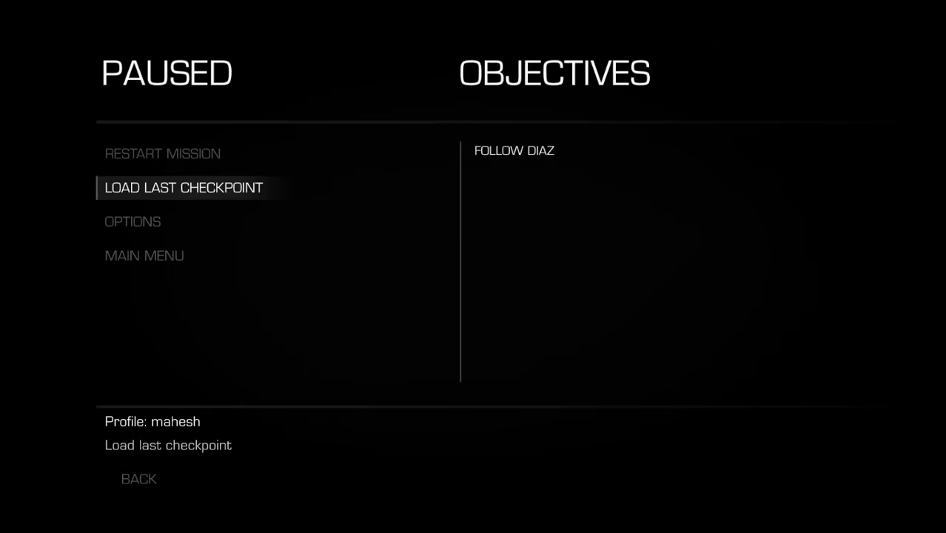